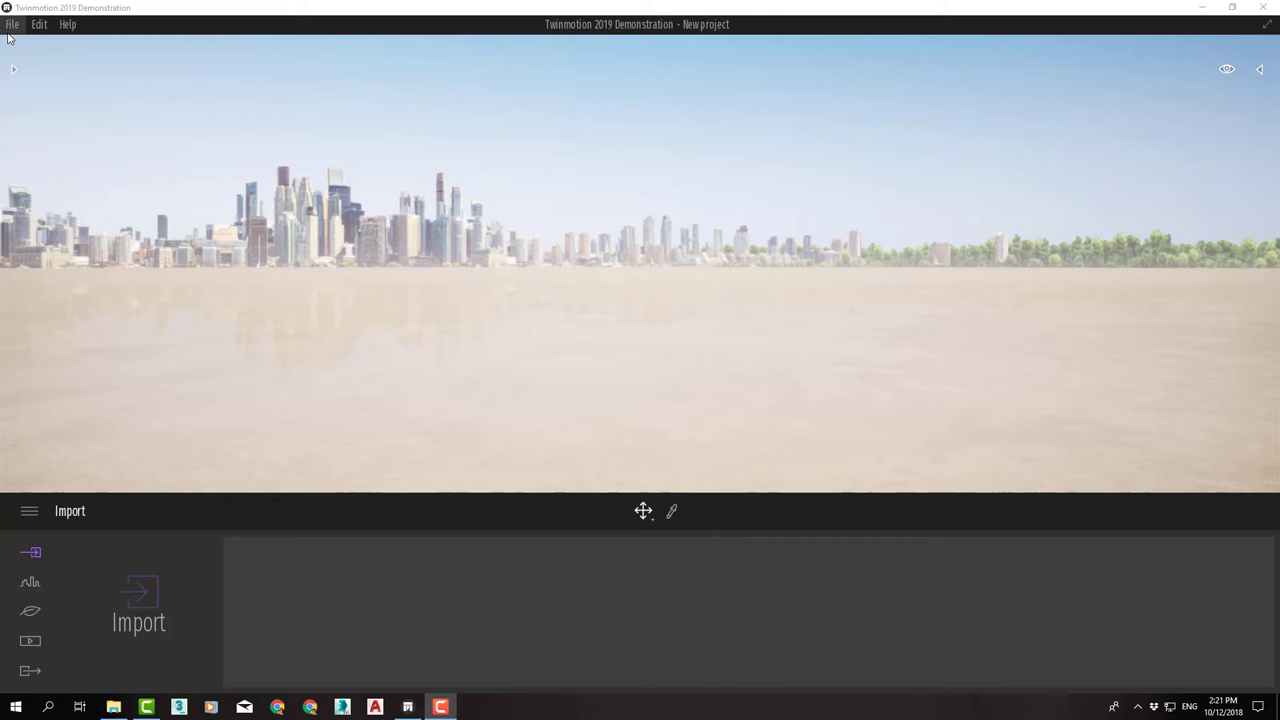
Open the Materials room demo scene
{"action": "left_click", "coordinate": [12, 24]}
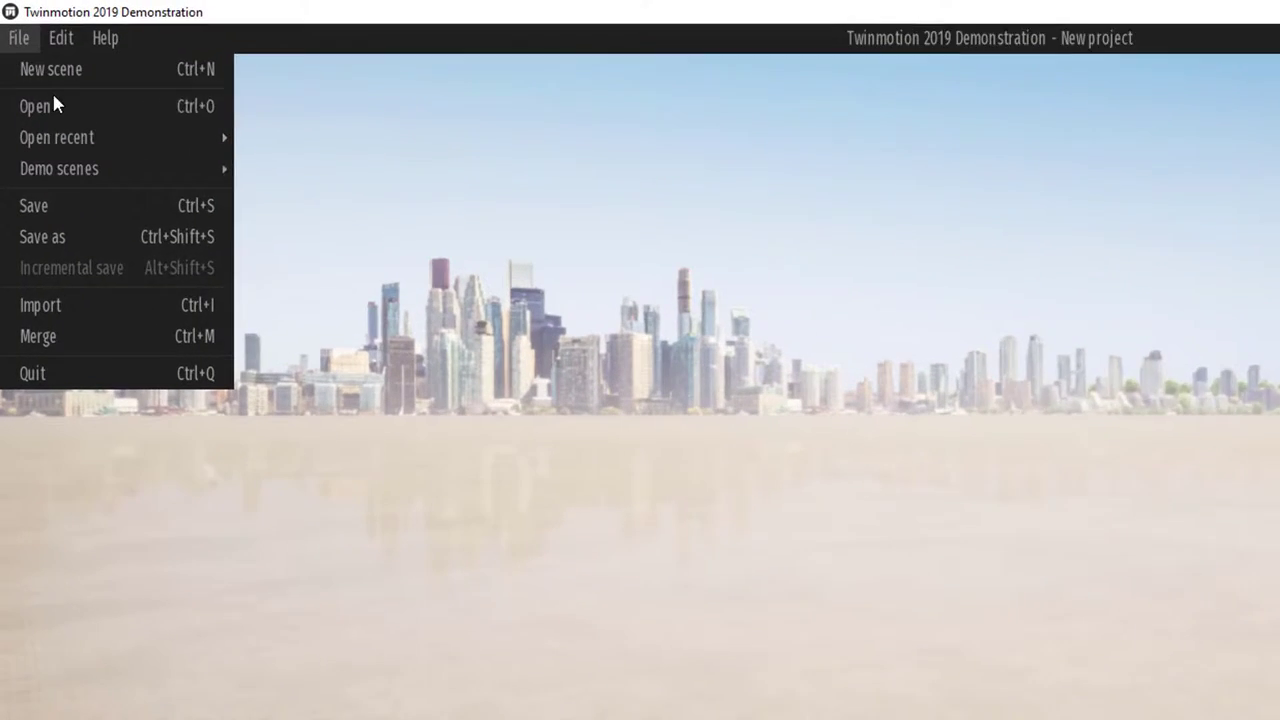
{"action": "mouse_move", "coordinate": [131, 190]}
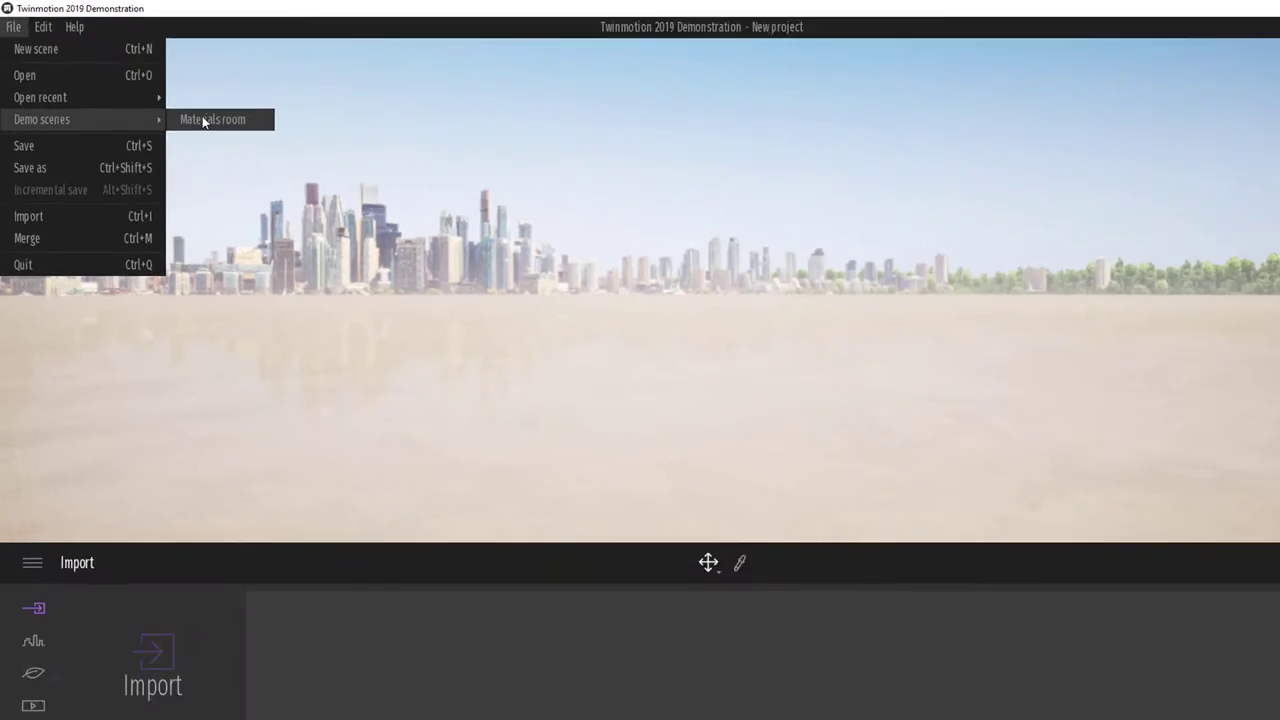
{"action": "left_click", "coordinate": [330, 186]}
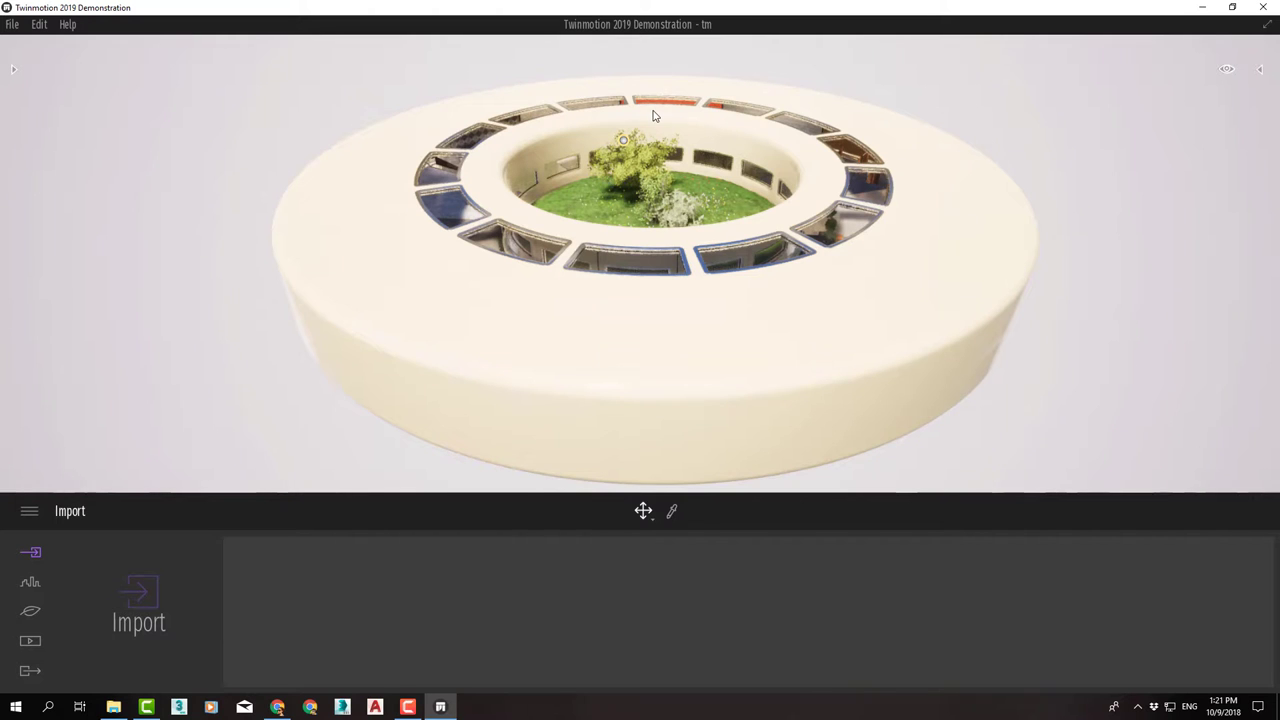
Select the orange-outlined tree in the central courtyard, focus the view on it and inspect its foliage and the grass up close
{"action": "left_click", "coordinate": [631, 182]}
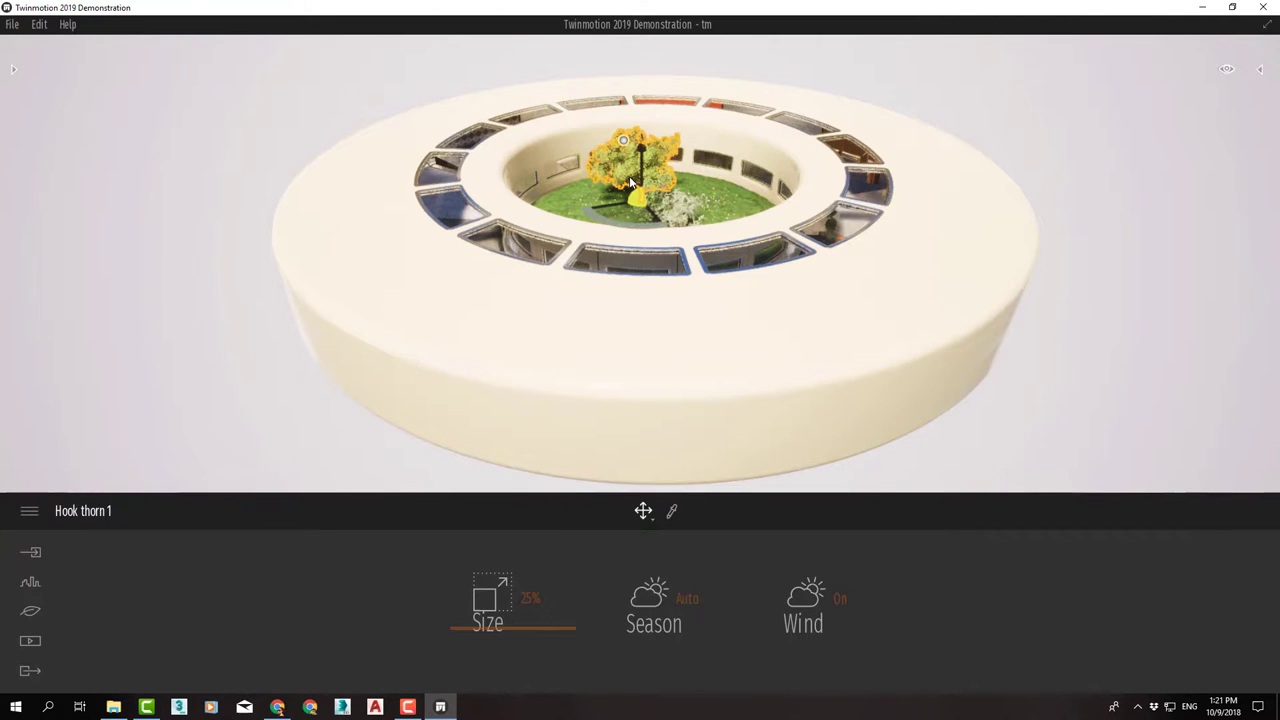
{"action": "key", "text": "f"}
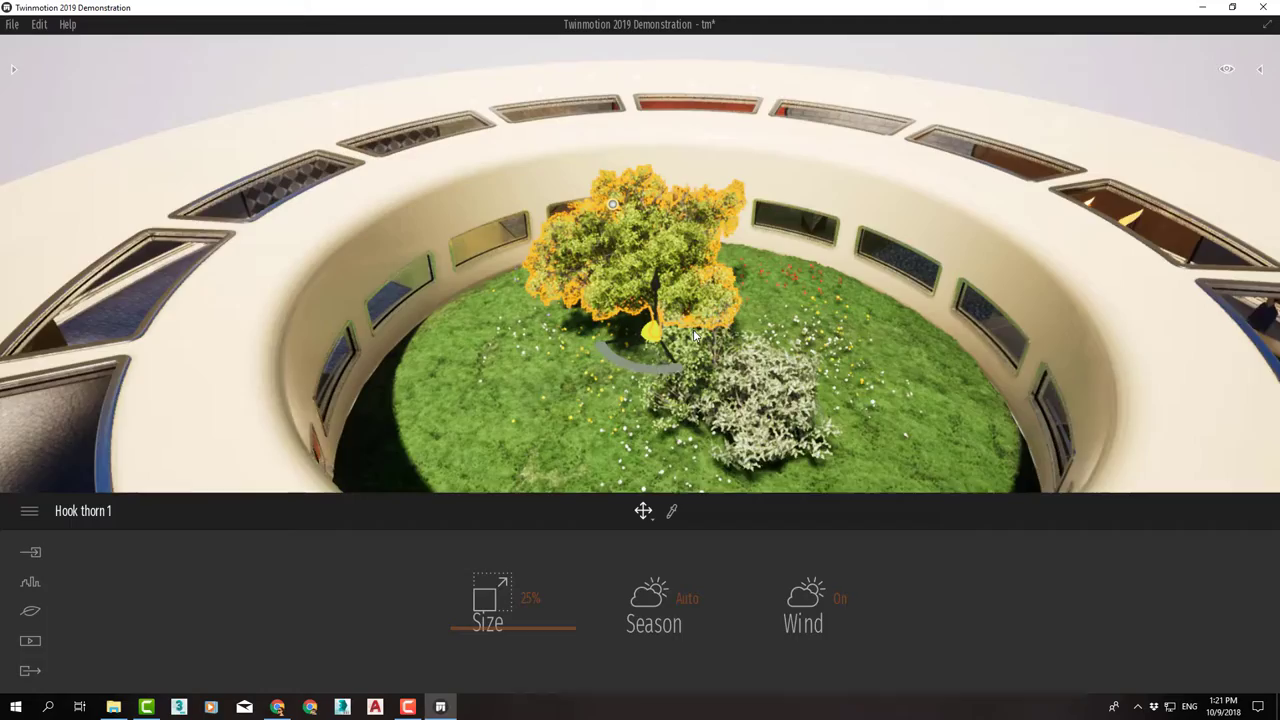
{"action": "scroll", "coordinate": [688, 301], "scroll_direction": "up", "scroll_amount": 2}
{"action": "scroll", "coordinate": [695, 315], "scroll_direction": "up", "scroll_amount": 2}
{"action": "right_click_drag", "start_coordinate": [711, 330], "coordinate": [556, 176]}
{"action": "scroll", "coordinate": [749, 337], "scroll_direction": "up", "scroll_amount": 1}
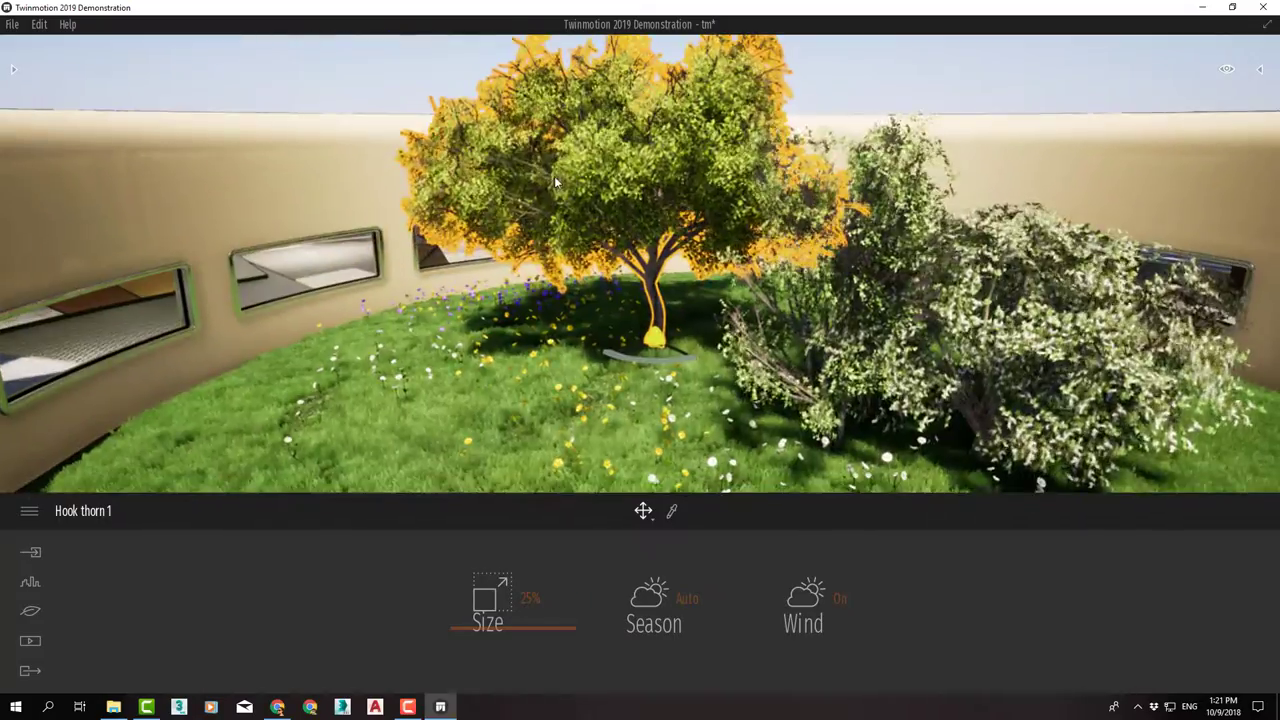
{"action": "scroll", "coordinate": [477, 394], "scroll_direction": "up", "scroll_amount": 3}
{"action": "scroll", "coordinate": [477, 394], "scroll_direction": "down", "scroll_amount": 5}
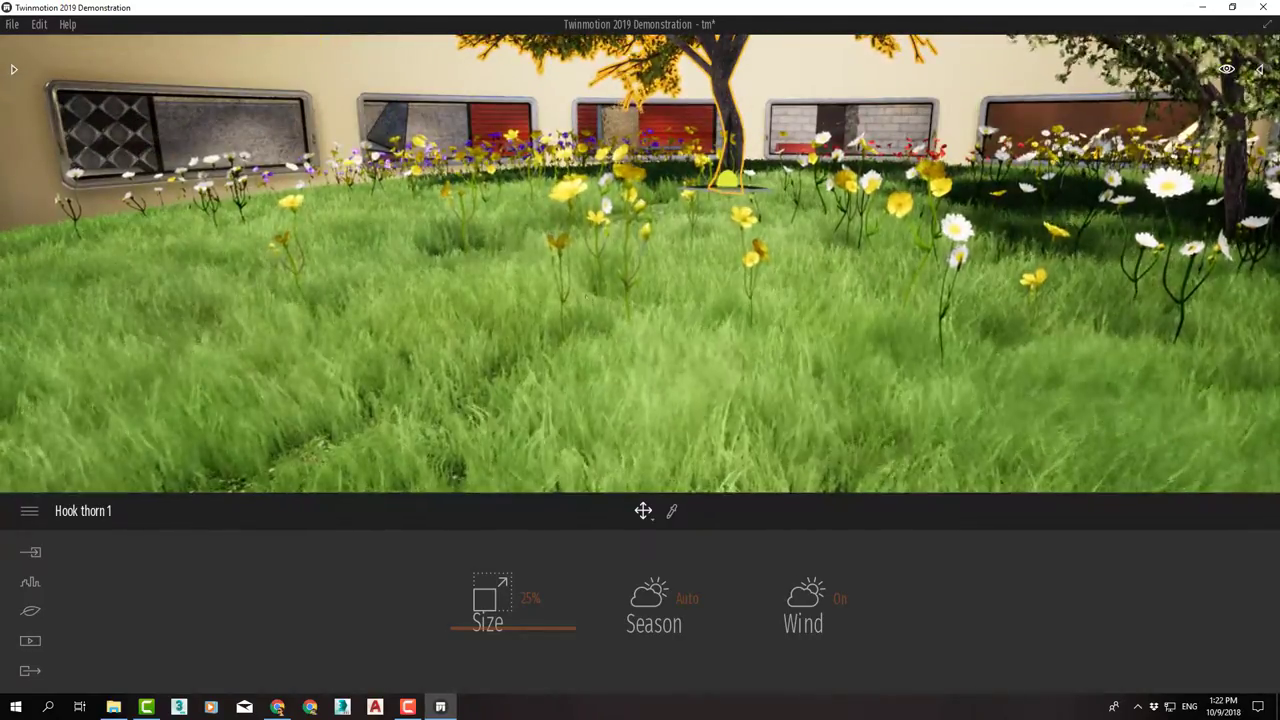
Examine the courtyard's flowers, grass, second tree and surrounding windows from ground level
{"action": "right_click_drag", "start_coordinate": [783, 357], "coordinate": [598, 336]}
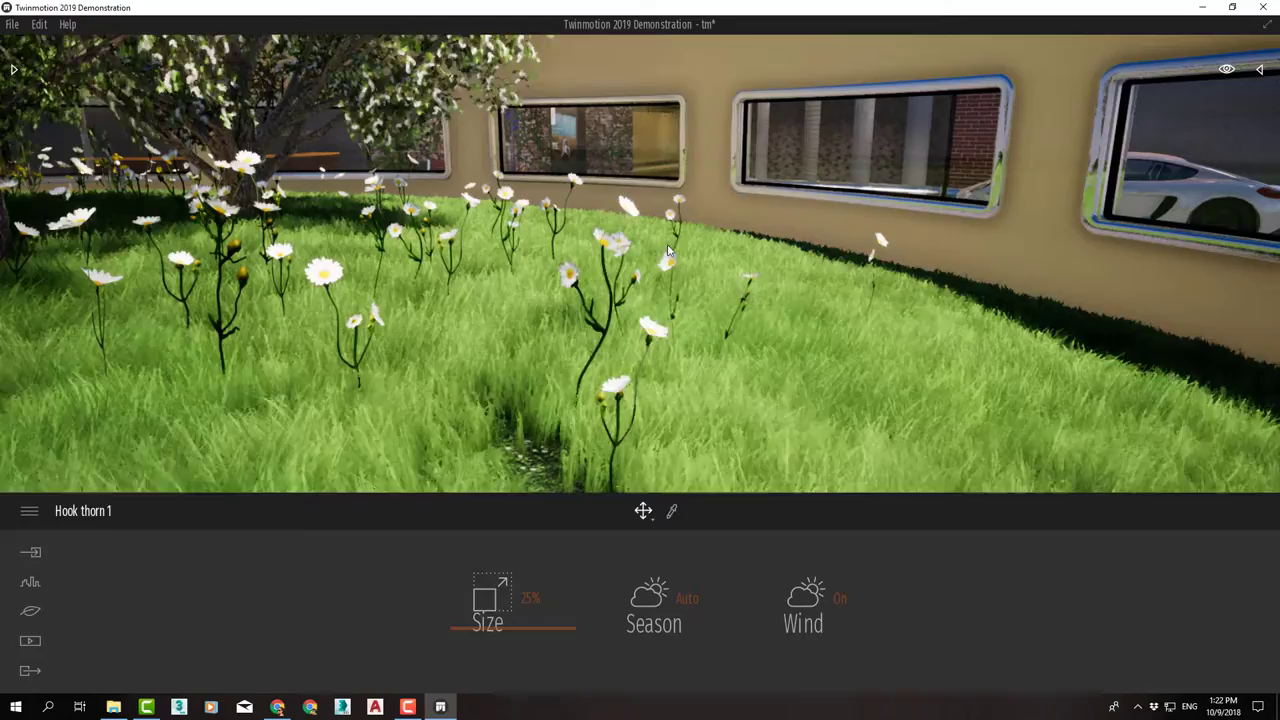
{"action": "scroll", "coordinate": [672, 239], "scroll_direction": "down", "scroll_amount": 5}
{"action": "scroll", "coordinate": [672, 241], "scroll_direction": "down", "scroll_amount": 2}
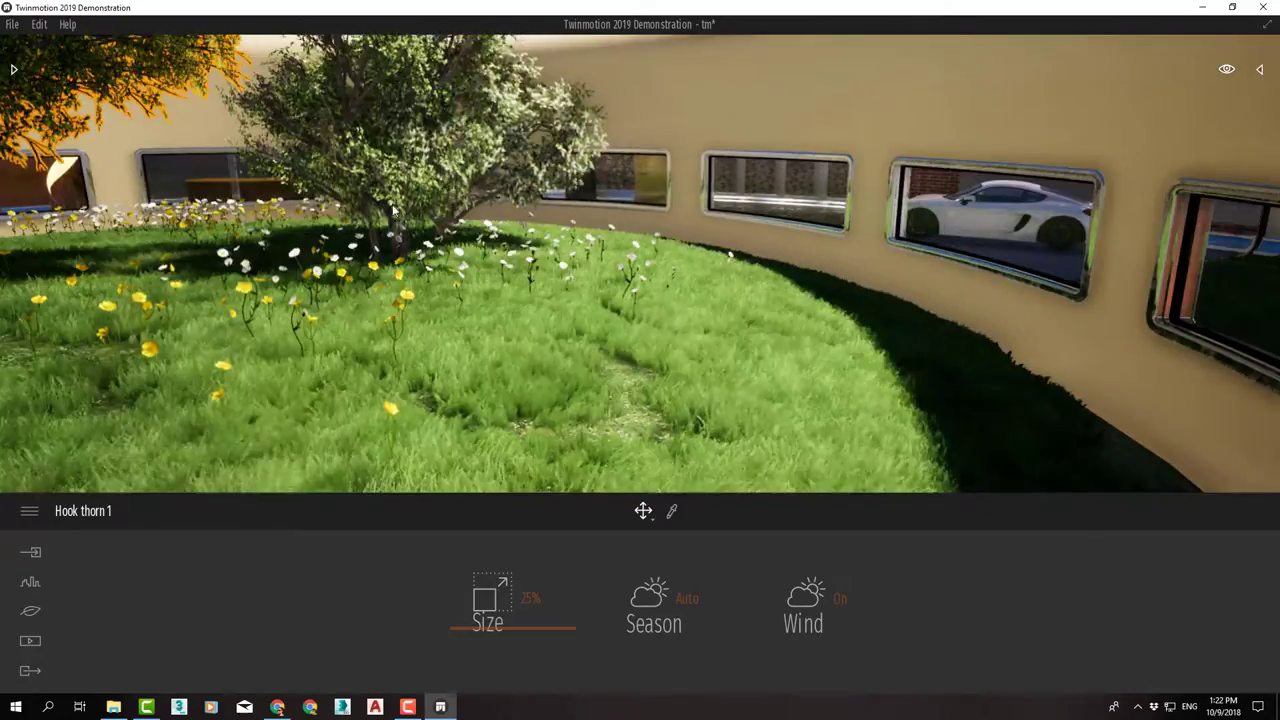
{"action": "middle_click_drag", "start_coordinate": [672, 241], "coordinate": [475, 204]}
{"action": "scroll", "coordinate": [475, 204], "scroll_direction": "down", "scroll_amount": 4}
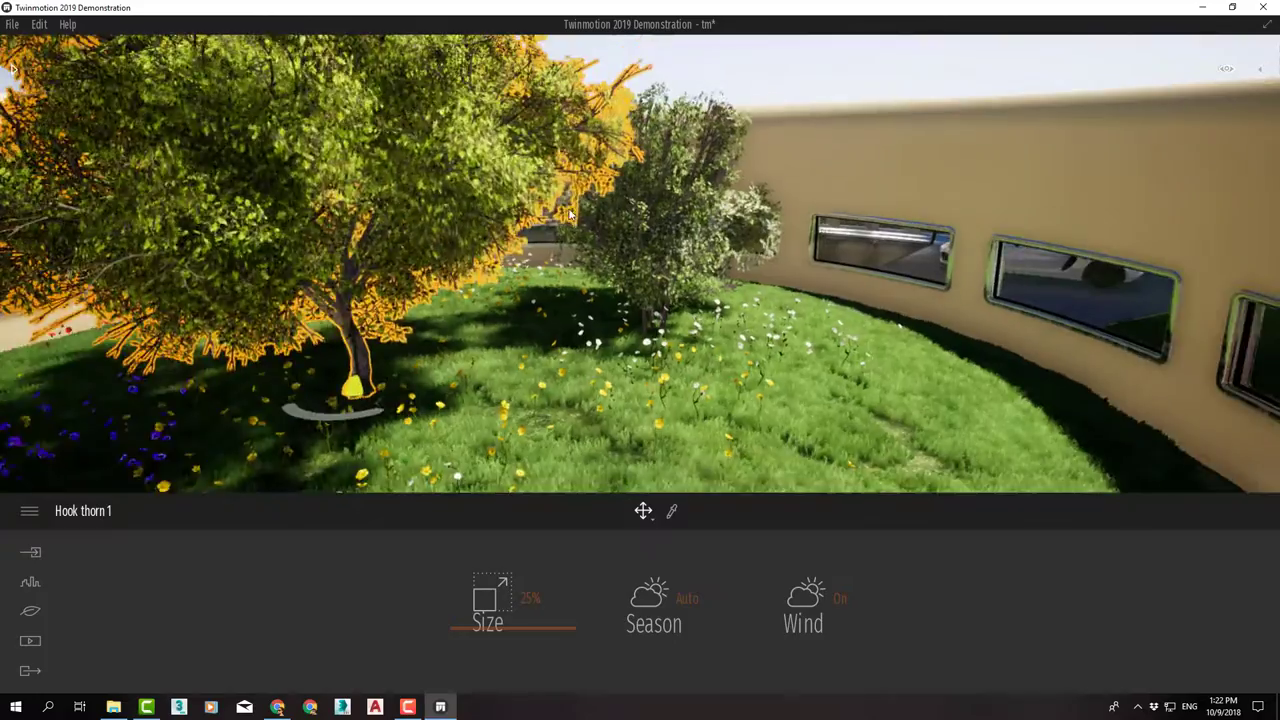
{"action": "scroll", "coordinate": [296, 157], "scroll_direction": "up", "scroll_amount": 4}
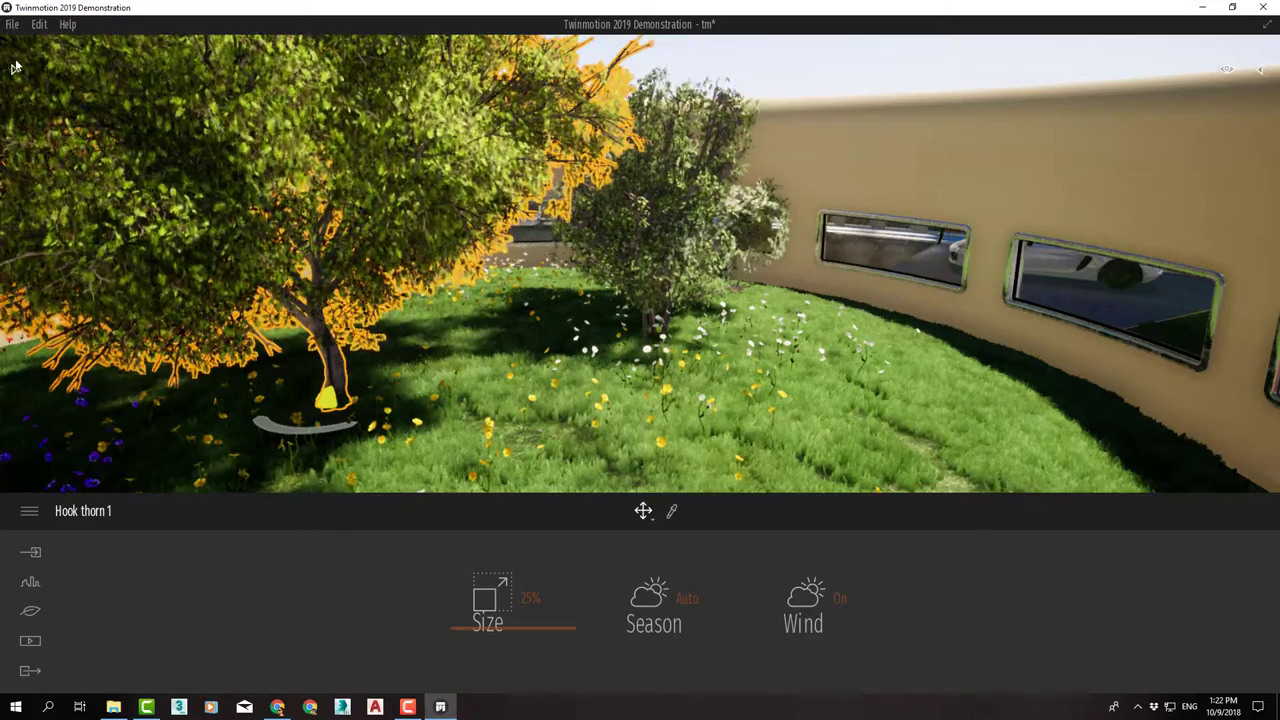
Examine the indoor lawn, butterflies and white car inside the ring-shaped building
{"action": "scroll", "coordinate": [296, 157], "scroll_direction": "down", "scroll_amount": 4}
{"action": "right_click_drag", "start_coordinate": [296, 157], "coordinate": [709, 305]}
{"action": "scroll", "coordinate": [662, 220], "scroll_direction": "up", "scroll_amount": 4}
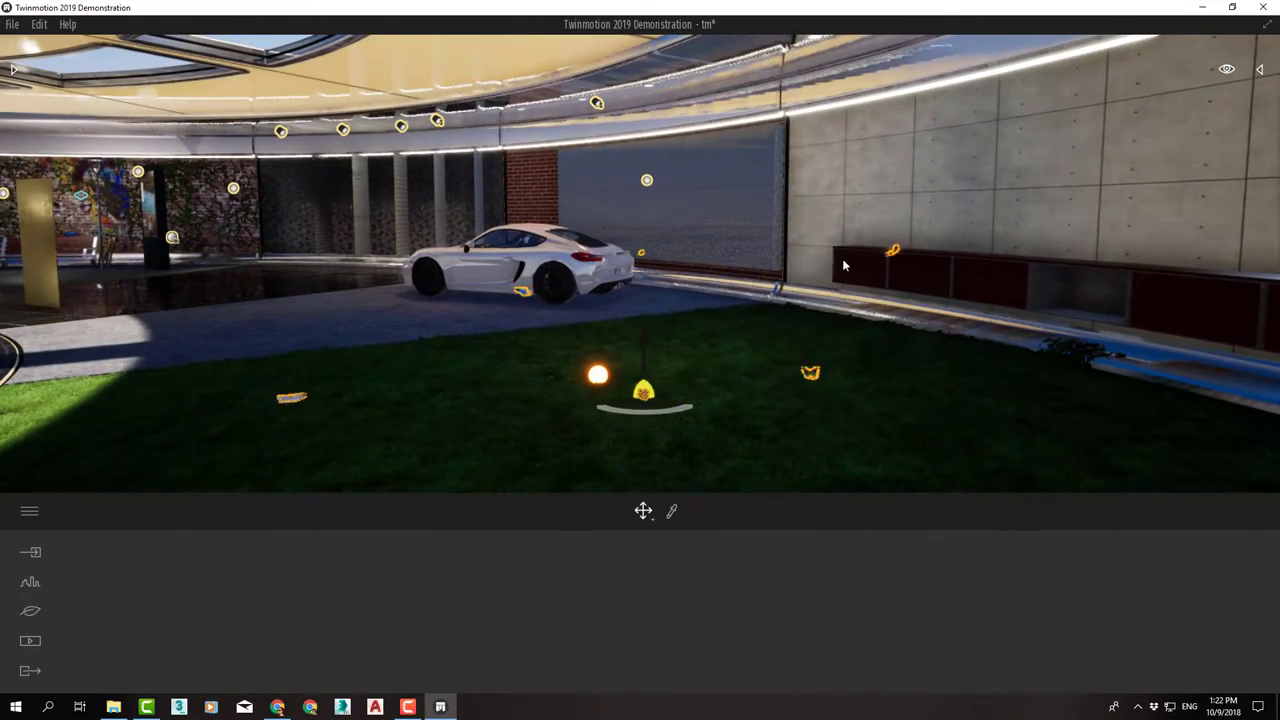
{"action": "scroll", "coordinate": [909, 258], "scroll_direction": "up", "scroll_amount": 3}
{"action": "scroll", "coordinate": [504, 373], "scroll_direction": "up", "scroll_amount": 2}
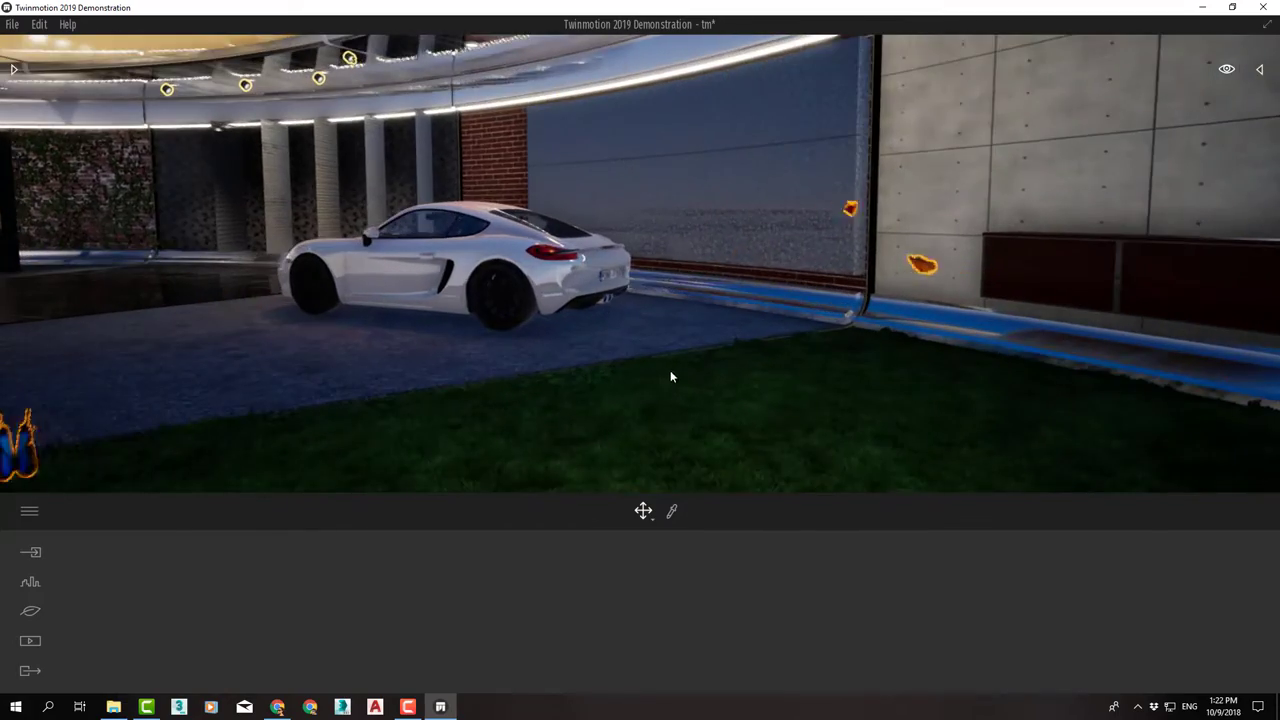
{"action": "scroll", "coordinate": [671, 376], "scroll_direction": "down", "scroll_amount": 5}
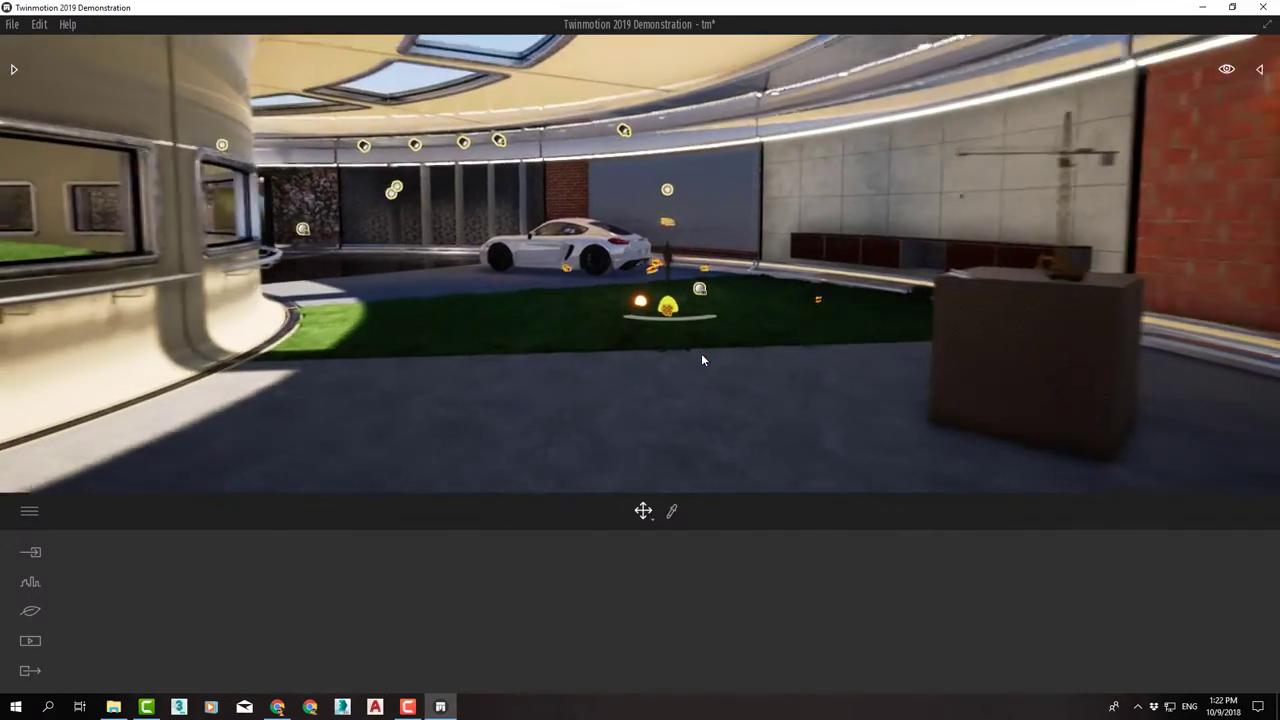
{"action": "scroll", "coordinate": [701, 360], "scroll_direction": "down", "scroll_amount": 3}
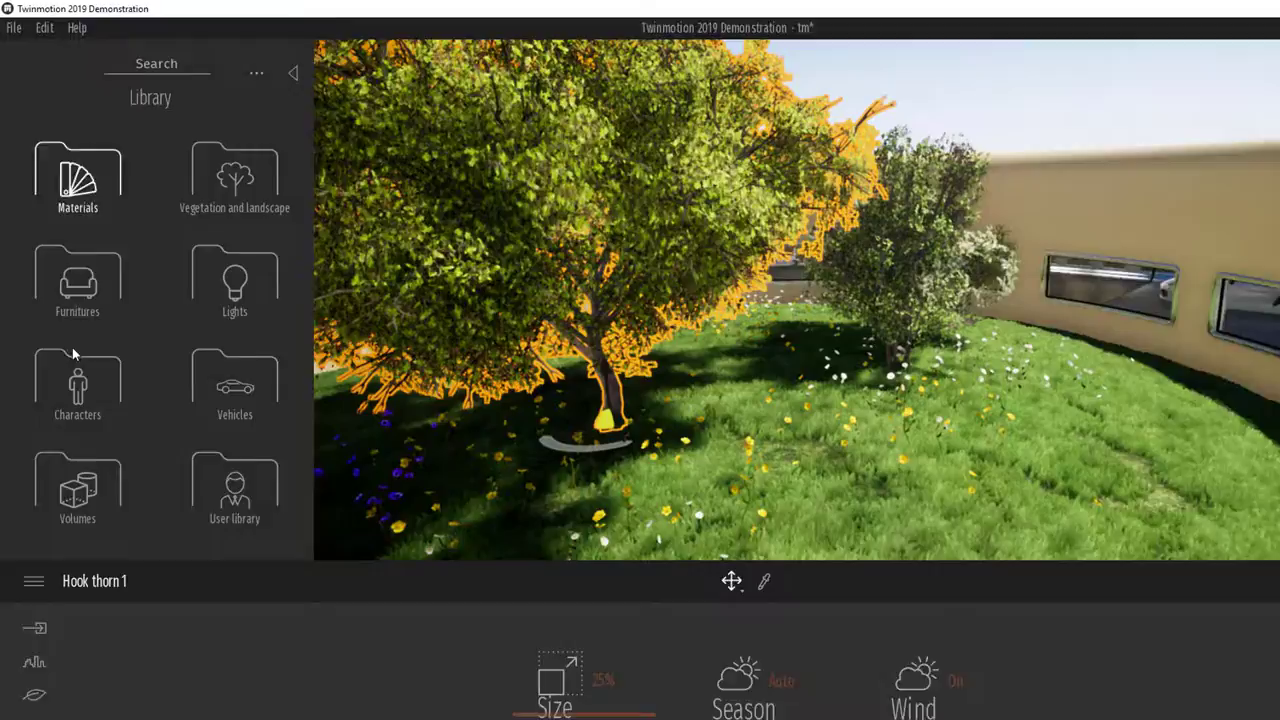
Browse the Animals category of the Characters library, then close the library
{"action": "left_click", "coordinate": [77, 378]}
{"action": "left_click", "coordinate": [280, 330]}
{"action": "scroll", "coordinate": [236, 474], "scroll_direction": "down", "scroll_amount": 3}
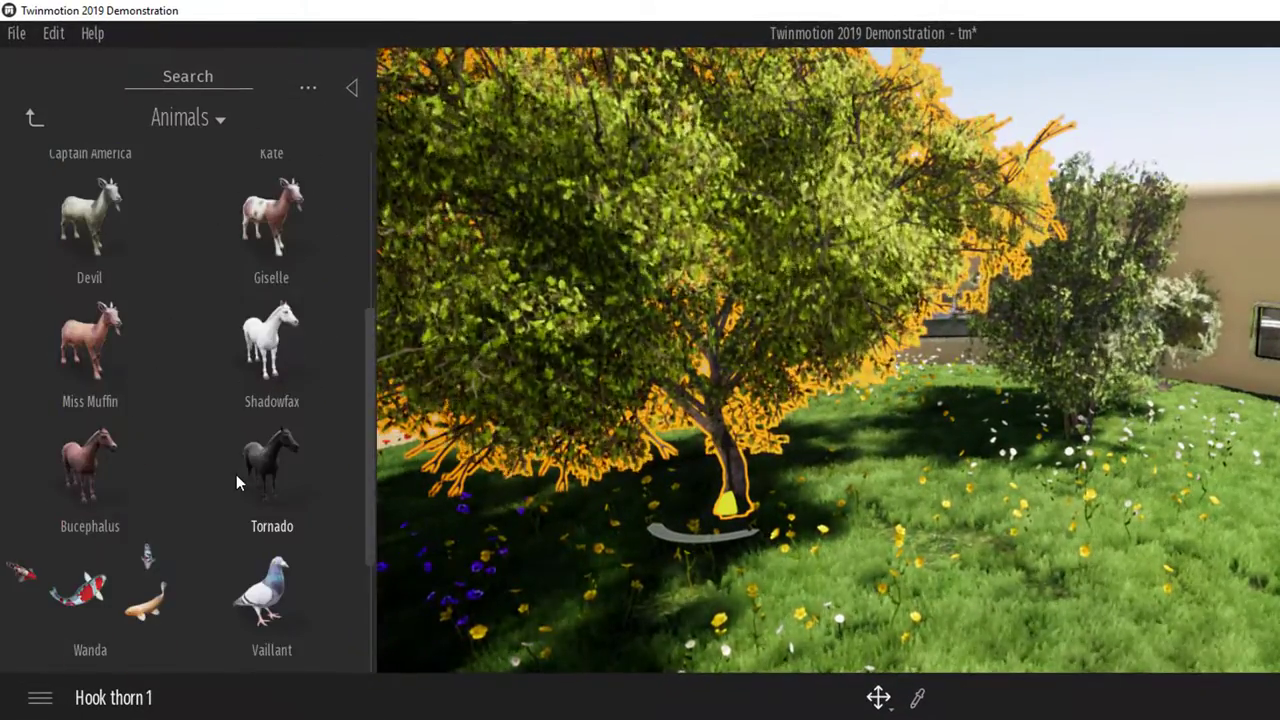
{"action": "scroll", "coordinate": [236, 513], "scroll_direction": "down", "scroll_amount": 2}
{"action": "left_click", "coordinate": [257, 66]}
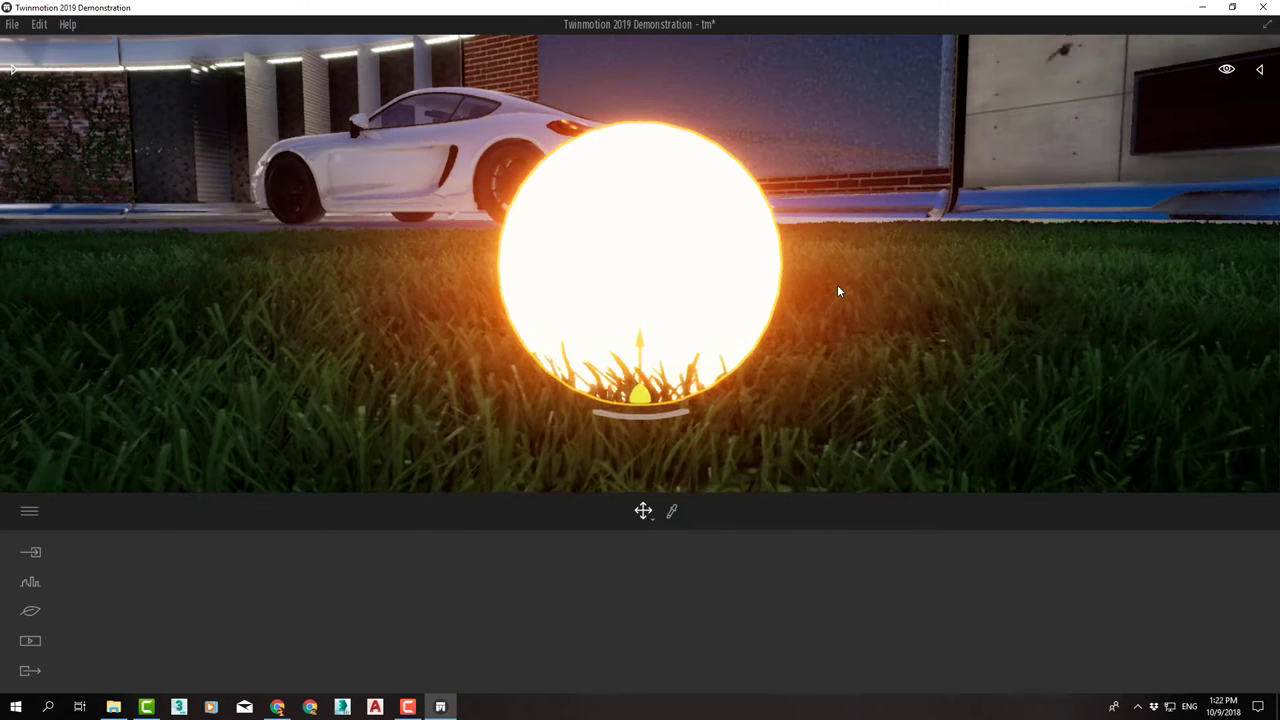
Examine the glowing sphere on the indoor lawn and the spotlit red brick wall
{"action": "scroll", "coordinate": [827, 148], "scroll_direction": "down", "scroll_amount": 5}
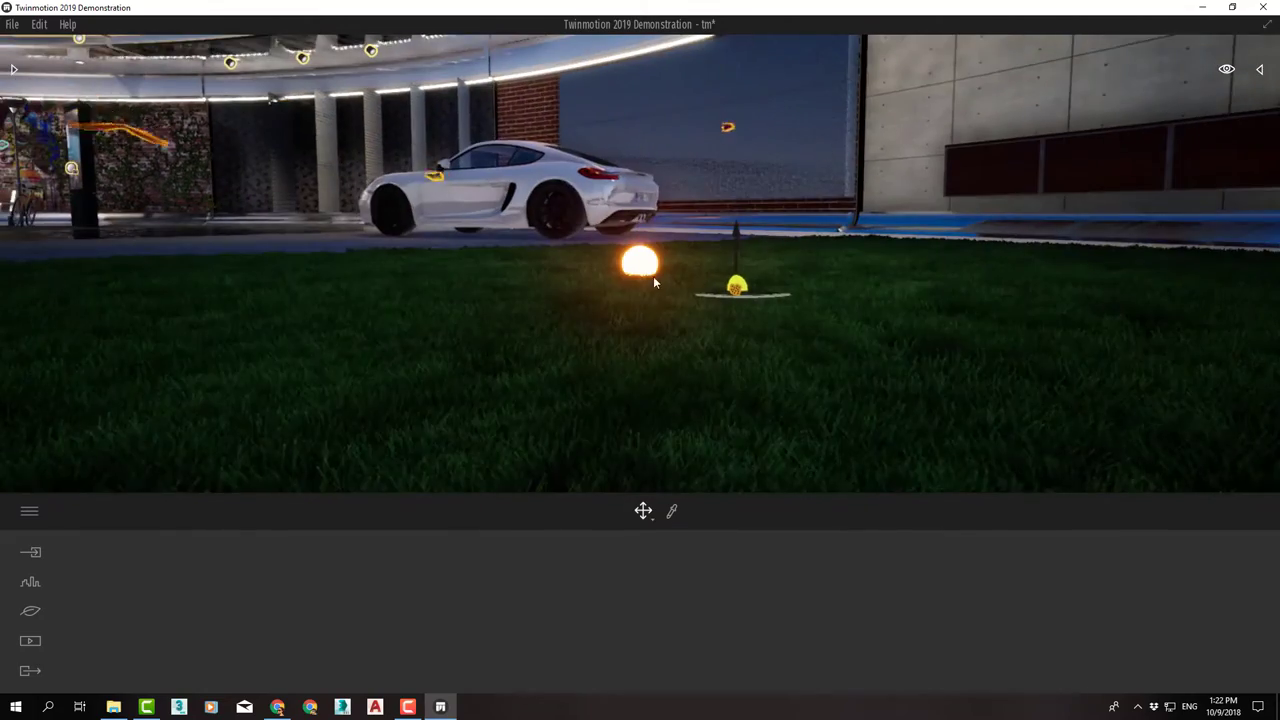
{"action": "middle_click_drag", "start_coordinate": [653, 278], "coordinate": [400, 470]}
{"action": "scroll", "coordinate": [678, 279], "scroll_direction": "down", "scroll_amount": 5}
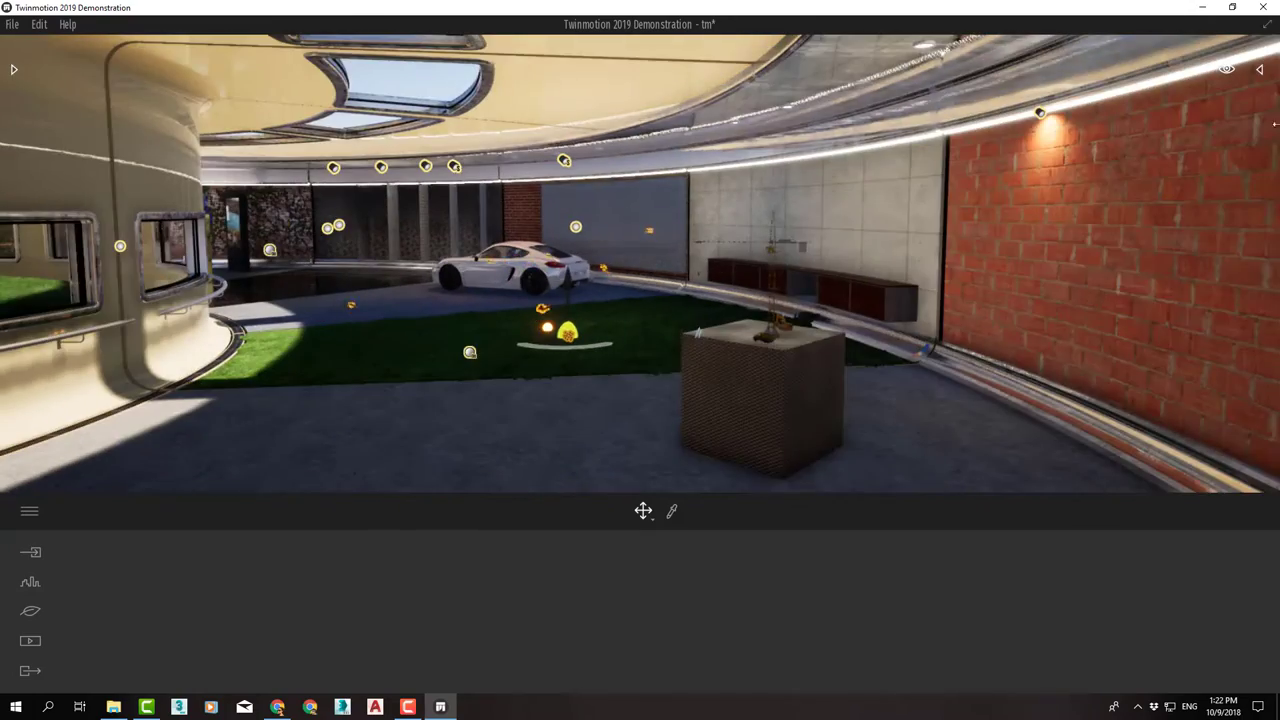
{"action": "scroll", "coordinate": [1086, 126], "scroll_direction": "up", "scroll_amount": 3}
{"action": "middle_click_drag", "start_coordinate": [1086, 126], "coordinate": [1110, 155]}
{"action": "scroll", "coordinate": [881, 134], "scroll_direction": "up", "scroll_amount": 2}
{"action": "scroll", "coordinate": [1000, 146], "scroll_direction": "down", "scroll_amount": 2}
{"action": "scroll", "coordinate": [980, 156], "scroll_direction": "up", "scroll_amount": 3}
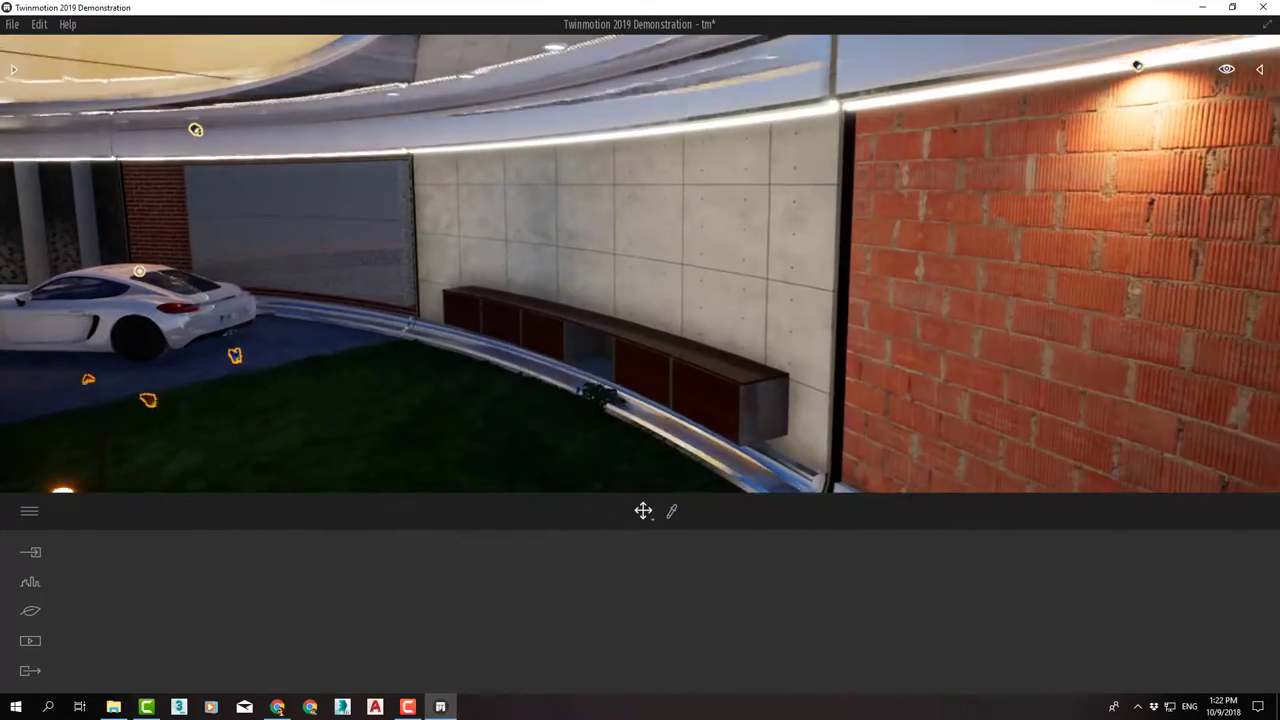
{"action": "middle_click_drag", "start_coordinate": [1017, 74], "coordinate": [890, 70]}
{"action": "left_click_drag", "start_coordinate": [1017, 67], "coordinate": [960, 120]}
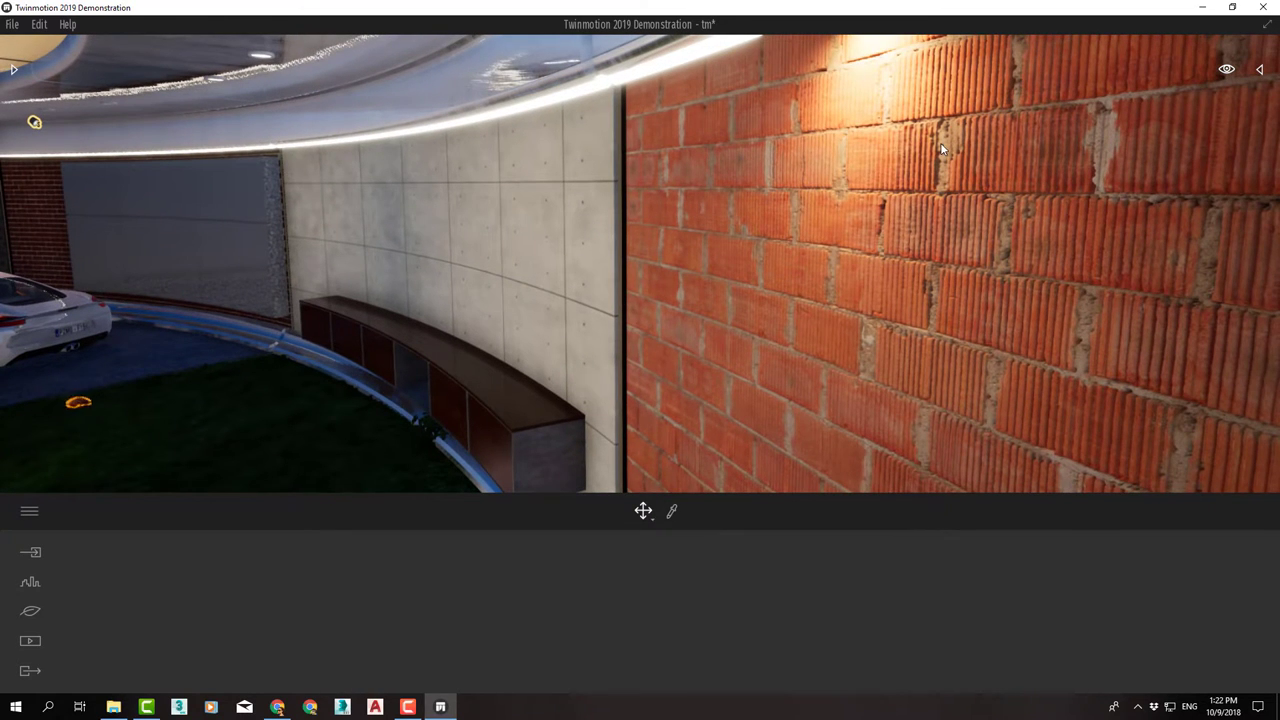
{"action": "scroll", "coordinate": [907, 222], "scroll_direction": "down", "scroll_amount": 4}
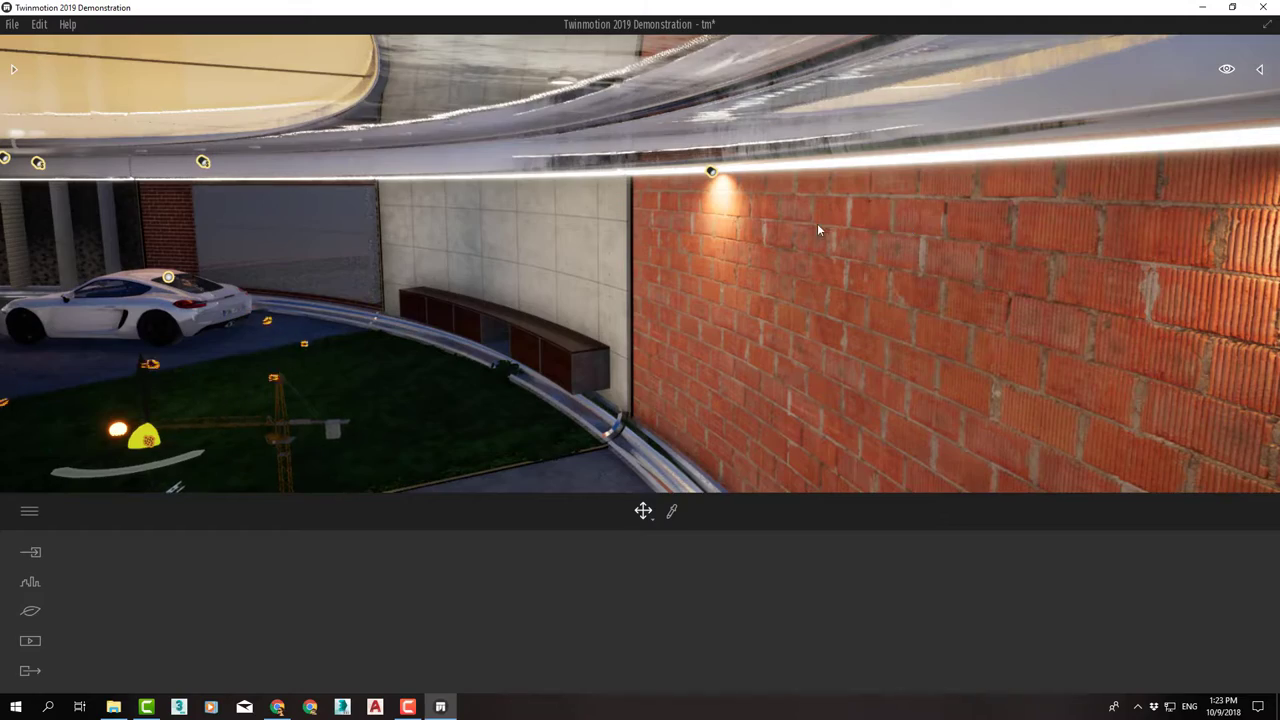
Examine the low cabinets on the concrete wall, the metal skirting along the floor and the mesh-covered cube
{"action": "middle_click_drag", "start_coordinate": [648, 202], "coordinate": [571, 230]}
{"action": "scroll", "coordinate": [571, 230], "scroll_direction": "up", "scroll_amount": 3}
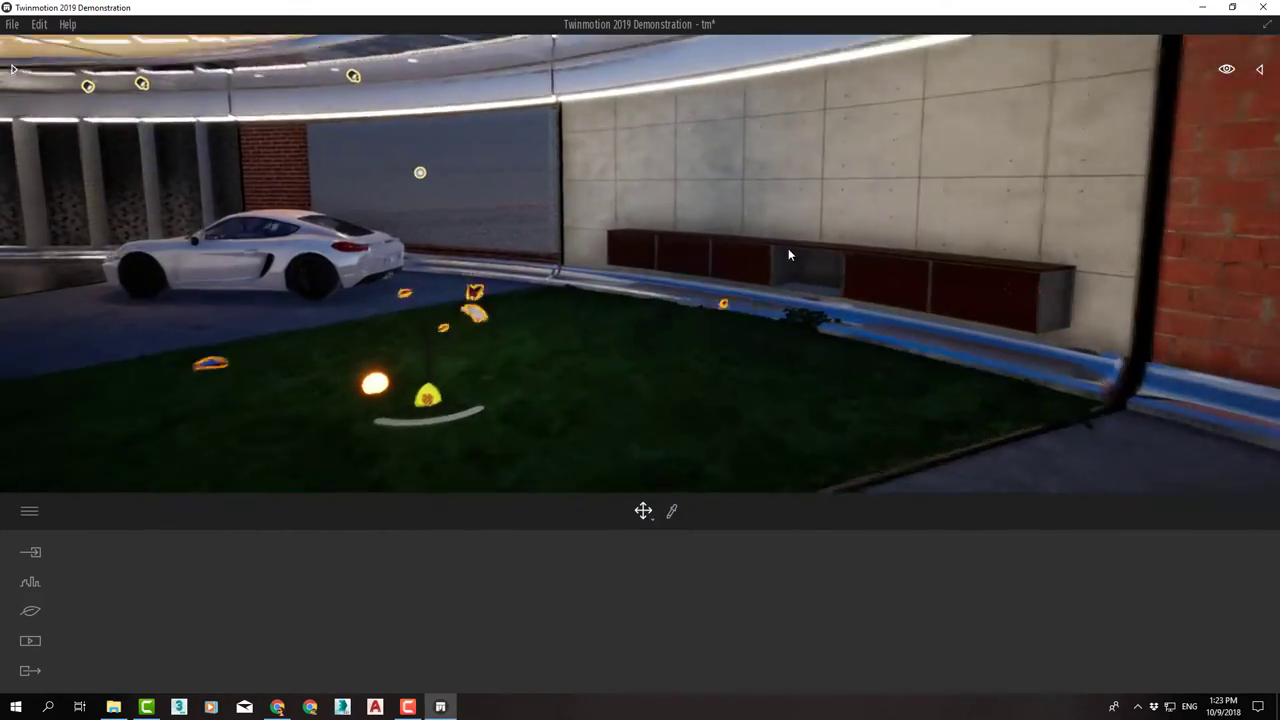
{"action": "scroll", "coordinate": [788, 254], "scroll_direction": "up", "scroll_amount": 5}
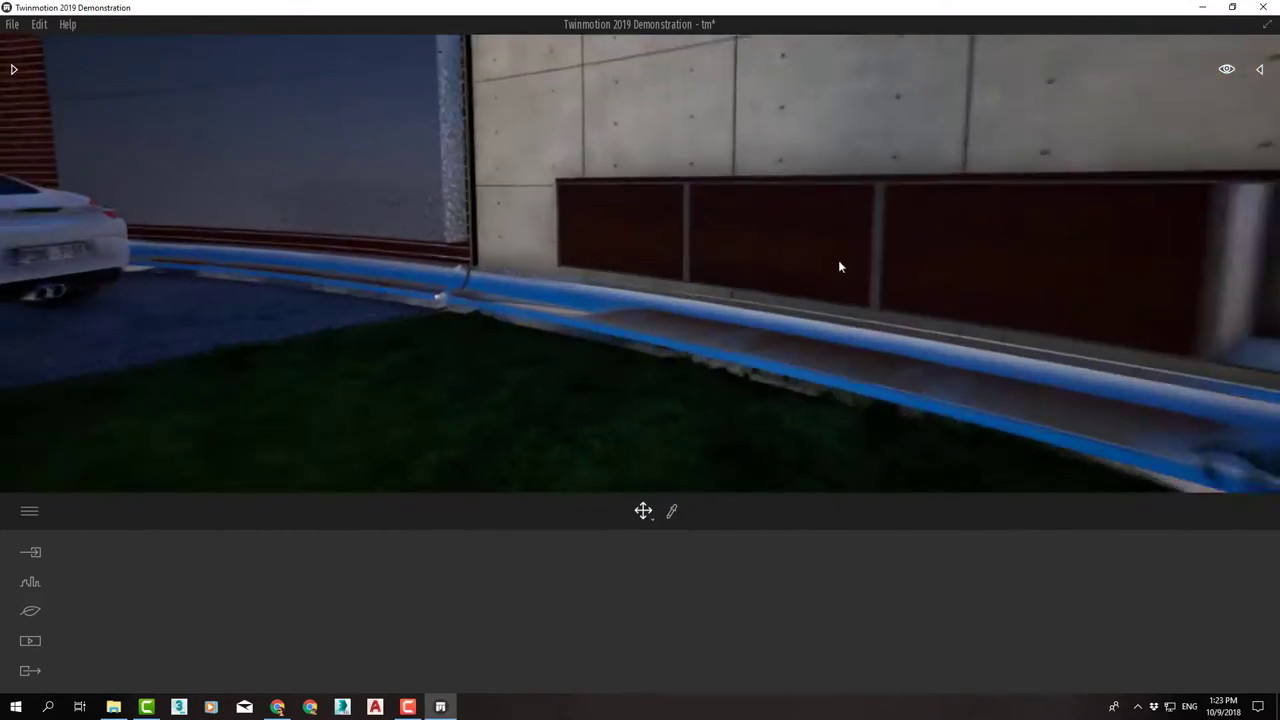
{"action": "scroll", "coordinate": [692, 203], "scroll_direction": "down", "scroll_amount": 3}
{"action": "middle_click_drag", "start_coordinate": [939, 308], "coordinate": [720, 280]}
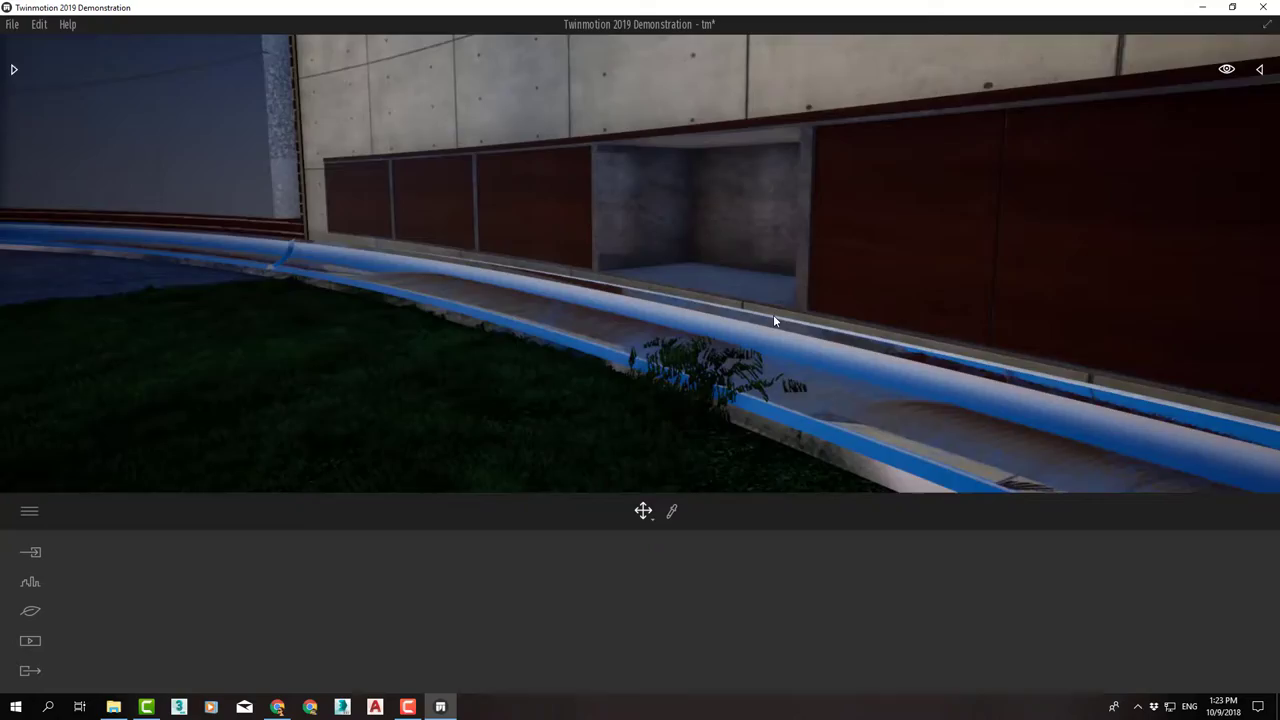
{"action": "right_click_drag", "start_coordinate": [775, 318], "coordinate": [1050, 318]}
{"action": "scroll", "coordinate": [971, 258], "scroll_direction": "down", "scroll_amount": 3}
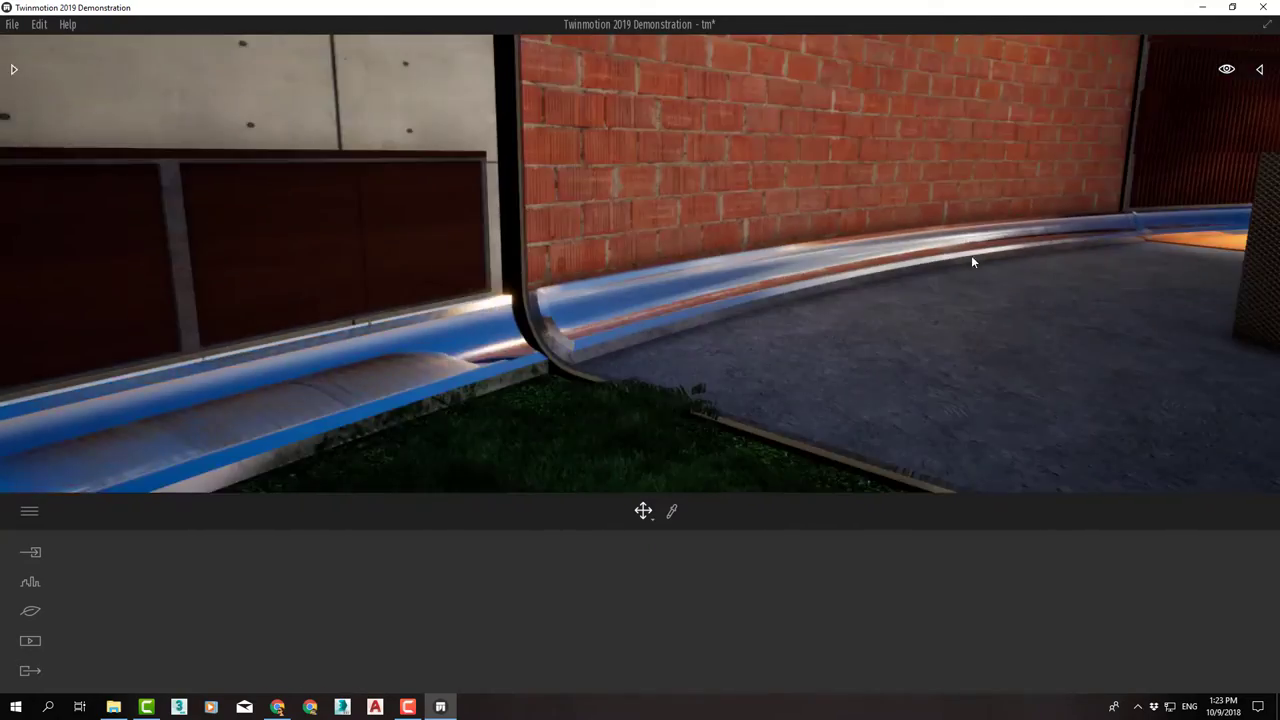
{"action": "scroll", "coordinate": [818, 304], "scroll_direction": "up", "scroll_amount": 5}
{"action": "right_click_drag", "start_coordinate": [818, 304], "coordinate": [1070, 265]}
{"action": "right_click_drag", "start_coordinate": [545, 406], "coordinate": [618, 408]}
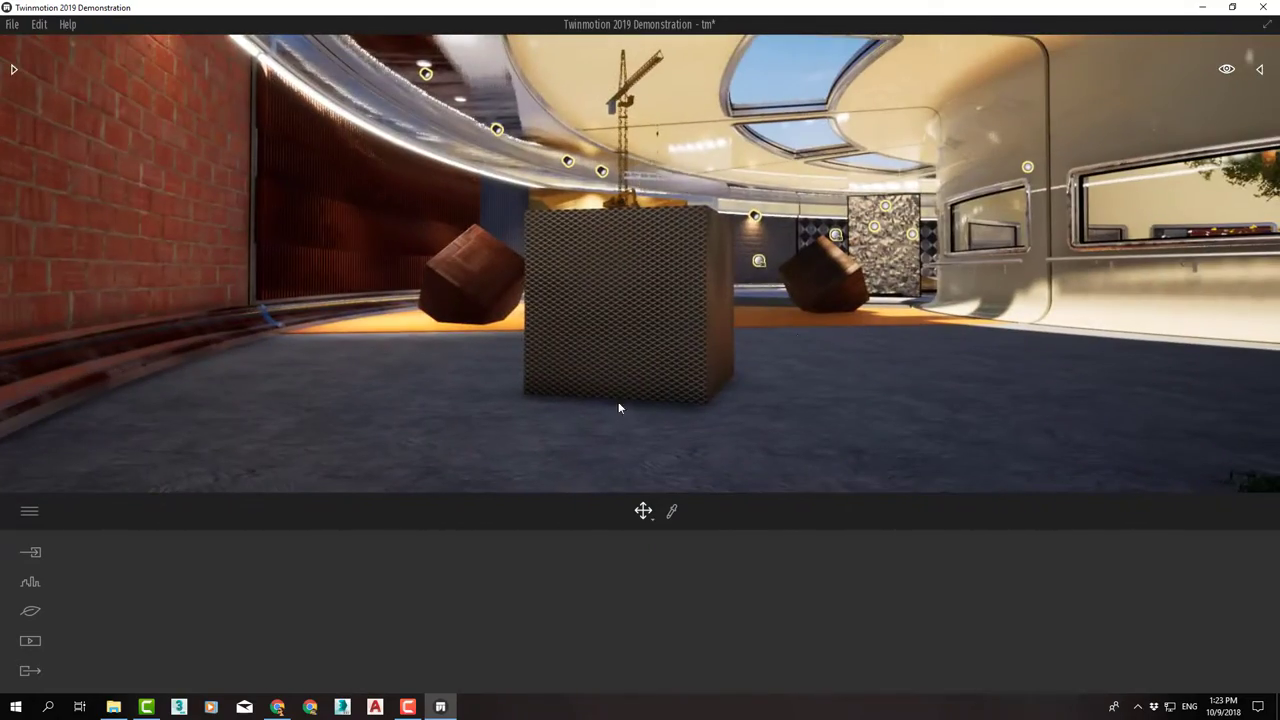
Examine the block paving, the shattered-mirror panel and the metal tread-plate floor
{"action": "scroll", "coordinate": [876, 270], "scroll_direction": "up", "scroll_amount": 6}
{"action": "right_click_drag", "start_coordinate": [876, 270], "coordinate": [450, 215]}
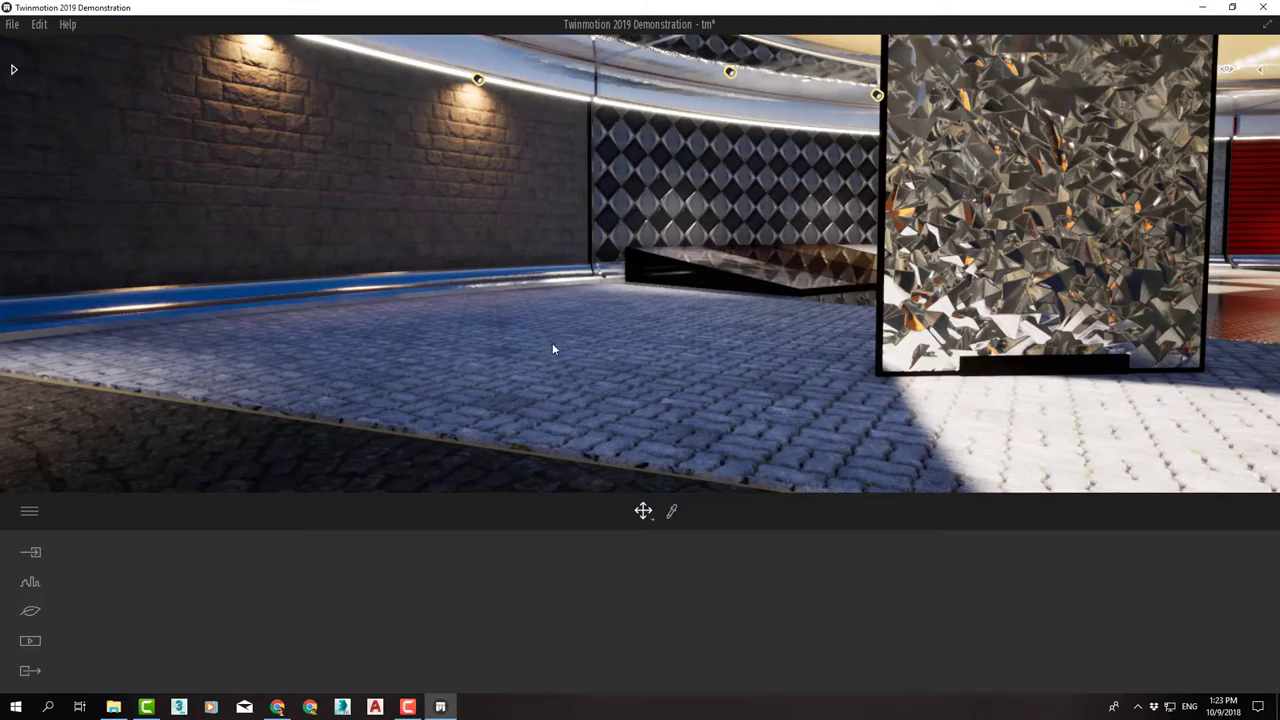
{"action": "scroll", "coordinate": [549, 341], "scroll_direction": "up", "scroll_amount": 2}
{"action": "scroll", "coordinate": [550, 342], "scroll_direction": "up", "scroll_amount": 3}
{"action": "right_click_drag", "start_coordinate": [620, 374], "coordinate": [900, 445]}
{"action": "middle_click_drag", "start_coordinate": [413, 138], "coordinate": [640, 260]}
{"action": "right_click_drag", "start_coordinate": [409, 247], "coordinate": [530, 247]}
{"action": "middle_click_drag", "start_coordinate": [409, 247], "coordinate": [466, 239]}
{"action": "scroll", "coordinate": [560, 200], "scroll_direction": "up", "scroll_amount": 3}
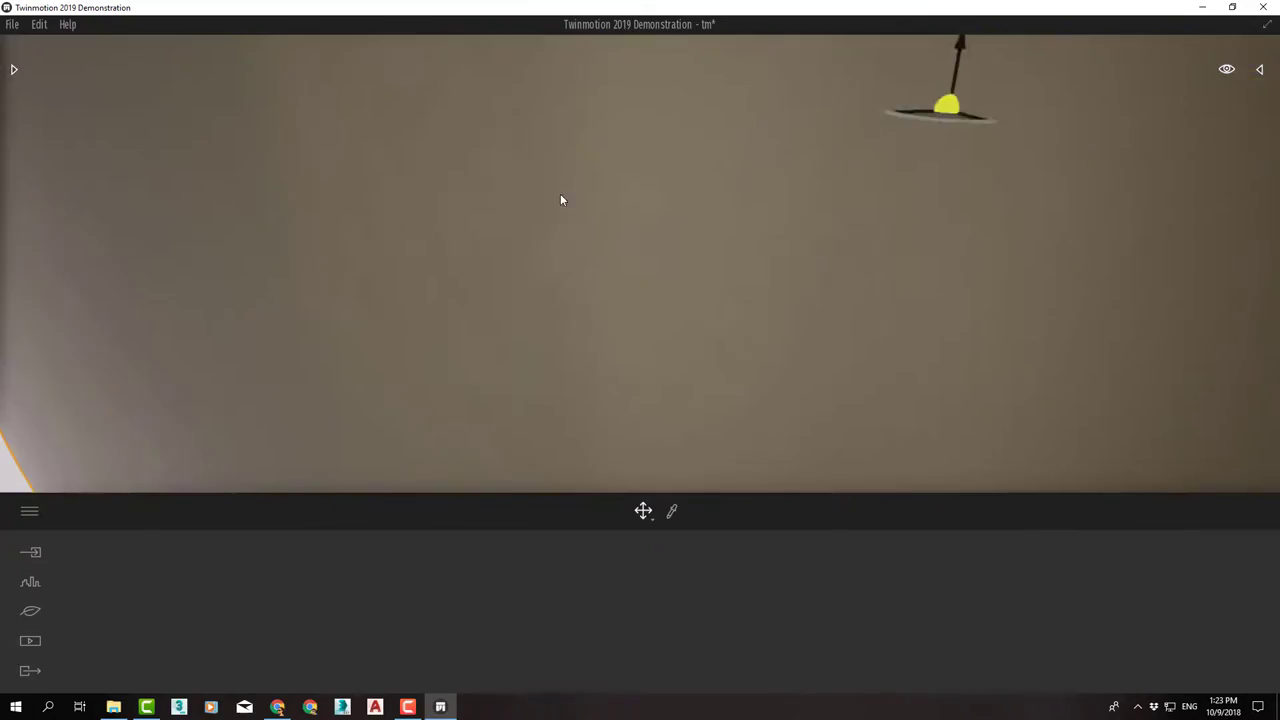
{"action": "left_click_drag", "start_coordinate": [560, 200], "coordinate": [638, 350]}
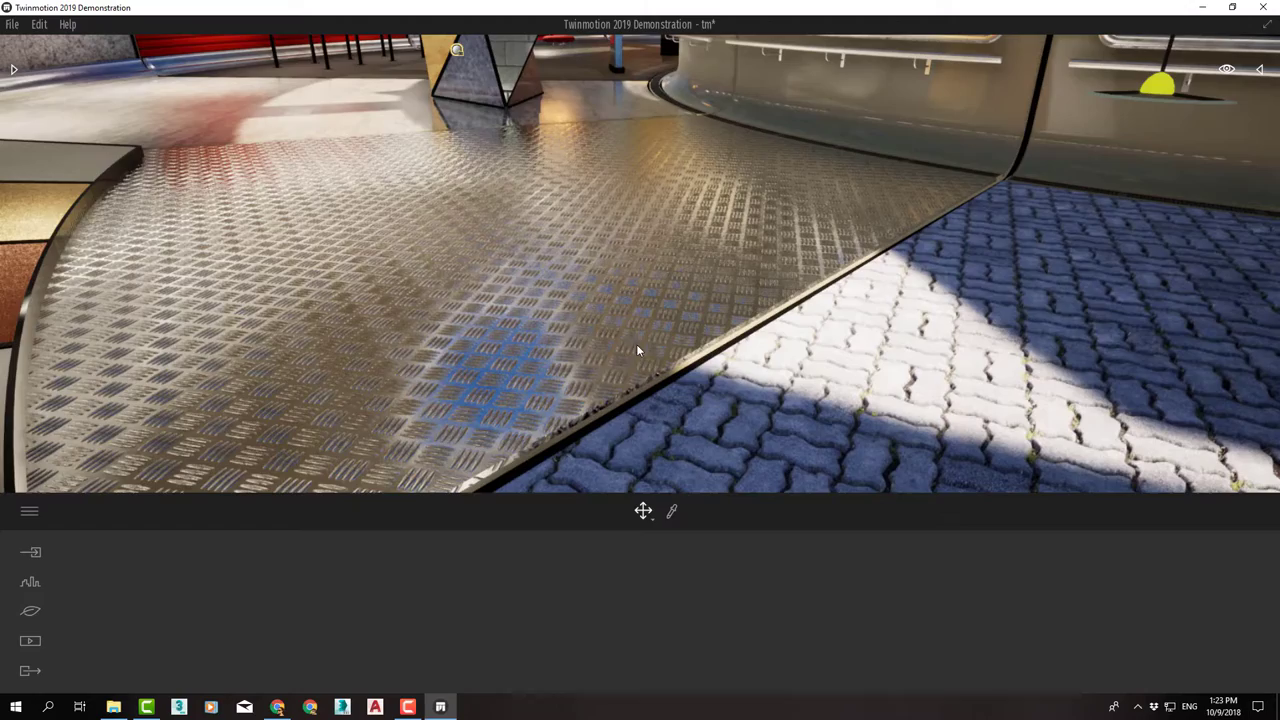
Examine the sloped metal colour samples on the tread-plate floor and the faceted stone sculpture
{"action": "scroll", "coordinate": [563, 174], "scroll_direction": "down", "scroll_amount": 3}
{"action": "right_click_drag", "start_coordinate": [563, 174], "coordinate": [470, 200]}
{"action": "middle_click_drag", "start_coordinate": [563, 174], "coordinate": [430, 262]}
{"action": "scroll", "coordinate": [486, 203], "scroll_direction": "up", "scroll_amount": 2}
{"action": "middle_click_drag", "start_coordinate": [486, 203], "coordinate": [494, 240]}
{"action": "right_click_drag", "start_coordinate": [494, 240], "coordinate": [395, 265]}
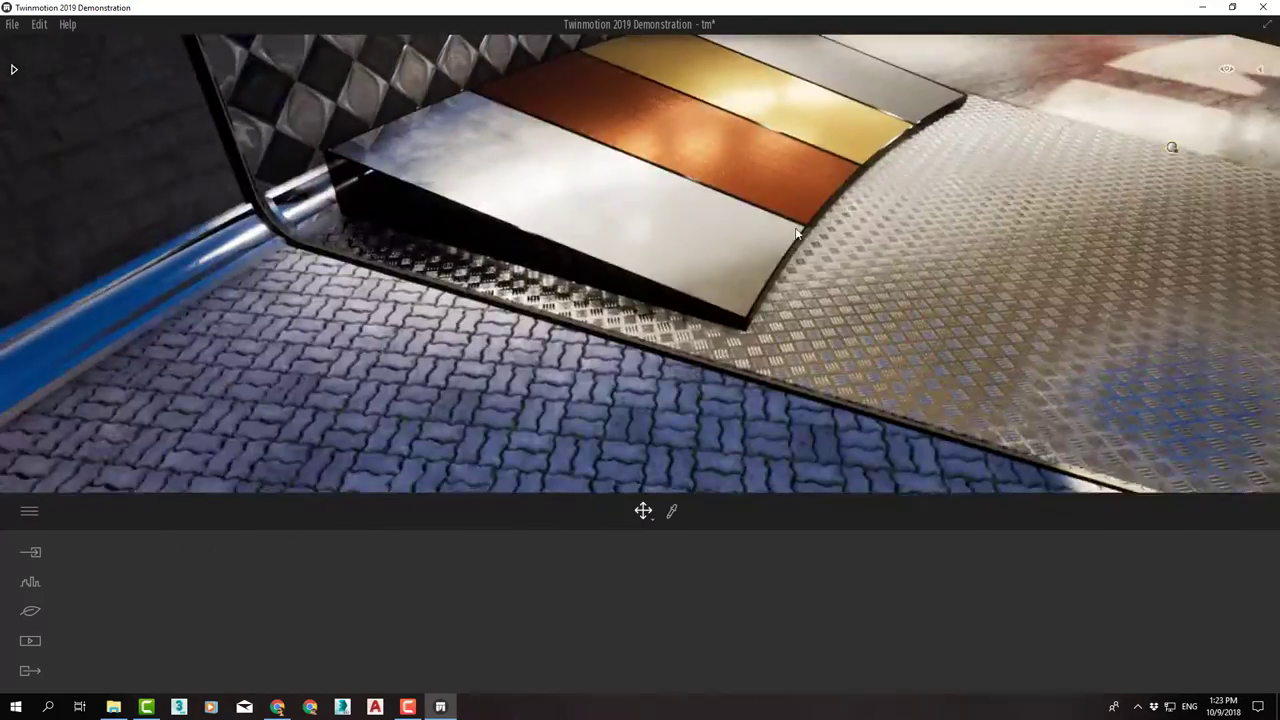
{"action": "middle_click_drag", "start_coordinate": [770, 105], "coordinate": [670, 167]}
{"action": "left_click_drag", "start_coordinate": [670, 167], "coordinate": [938, 273]}
{"action": "middle_click_drag", "start_coordinate": [938, 273], "coordinate": [740, 310]}
{"action": "right_click_drag", "start_coordinate": [740, 310], "coordinate": [868, 150]}
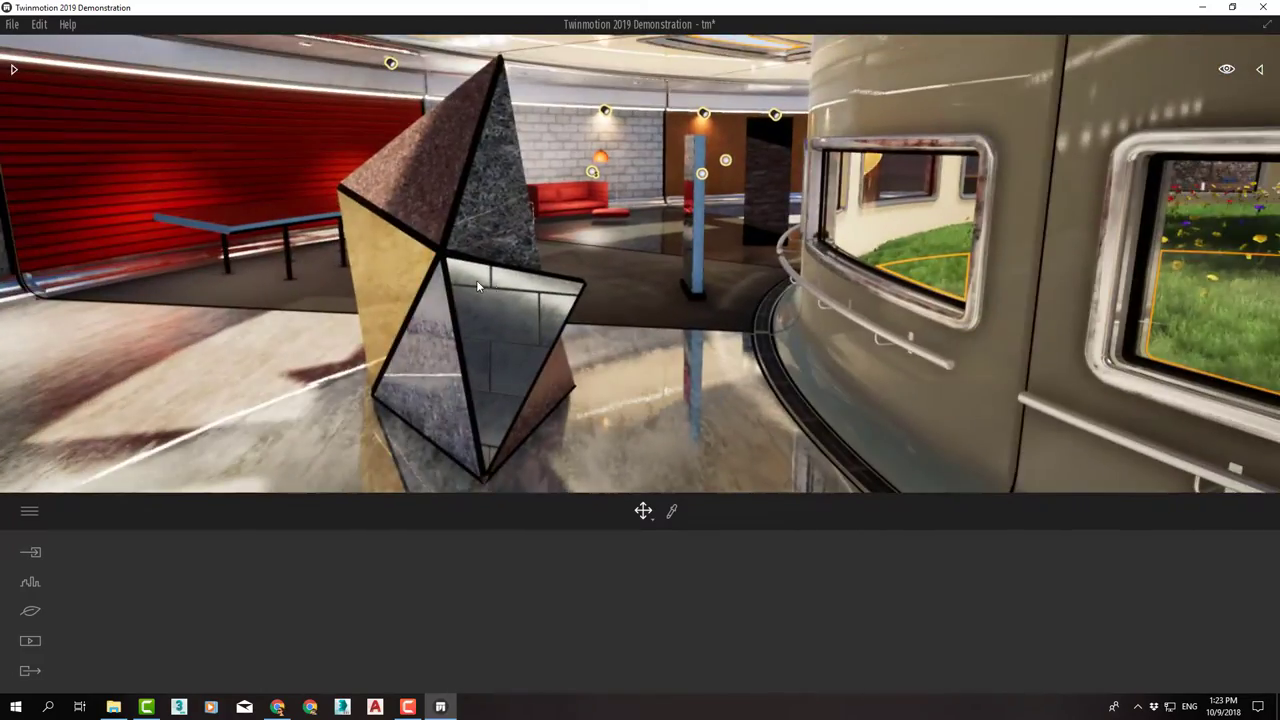
{"action": "mouse_move", "coordinate": [478, 281]}
{"action": "middle_mouse_down"}
{"action": "mouse_move", "coordinate": [1274, 184]}
{"action": "mouse_move", "coordinate": [486, 286]}
{"action": "middle_mouse_up"}
Examine the rippled table beside the red slatted wall, the red sofa area and the glowing lamps on the pebble floor
{"action": "middle_click_drag", "start_coordinate": [806, 369], "coordinate": [550, 118]}
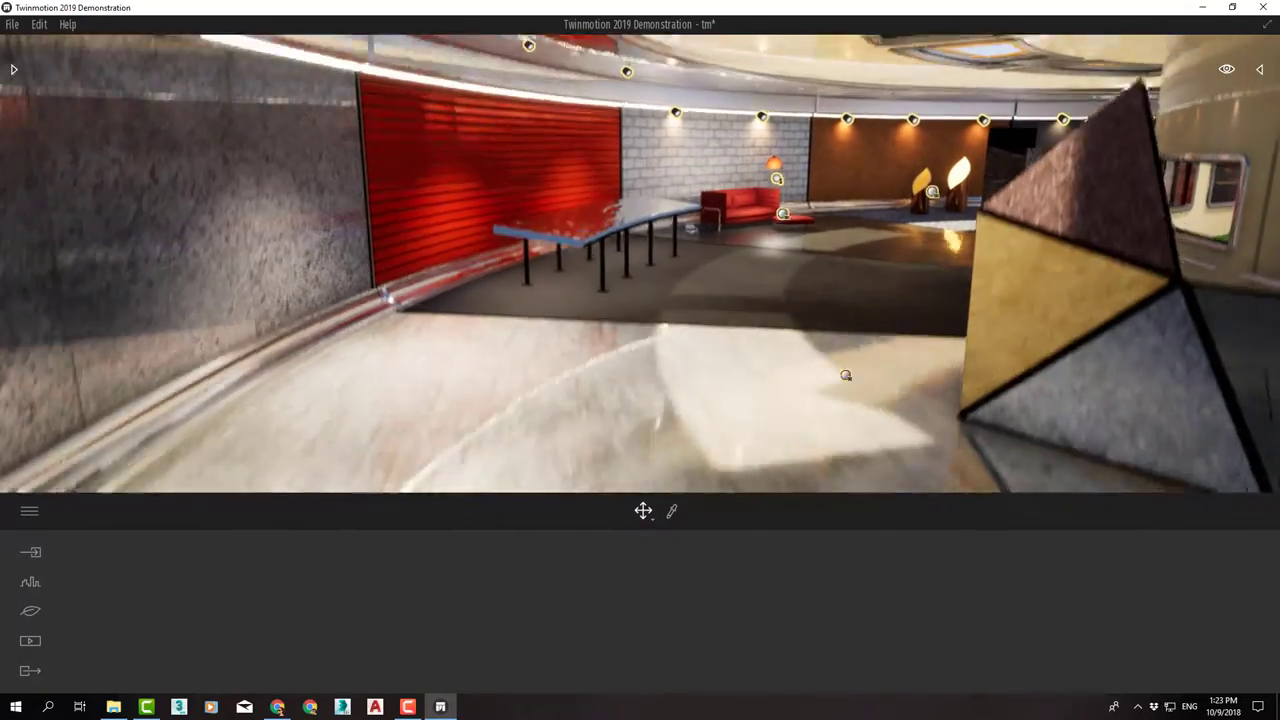
{"action": "middle_click_drag", "start_coordinate": [453, 241], "coordinate": [500, 320]}
{"action": "scroll", "coordinate": [708, 164], "scroll_direction": "up", "scroll_amount": 5}
{"action": "middle_click_drag", "start_coordinate": [945, 214], "coordinate": [822, 287]}
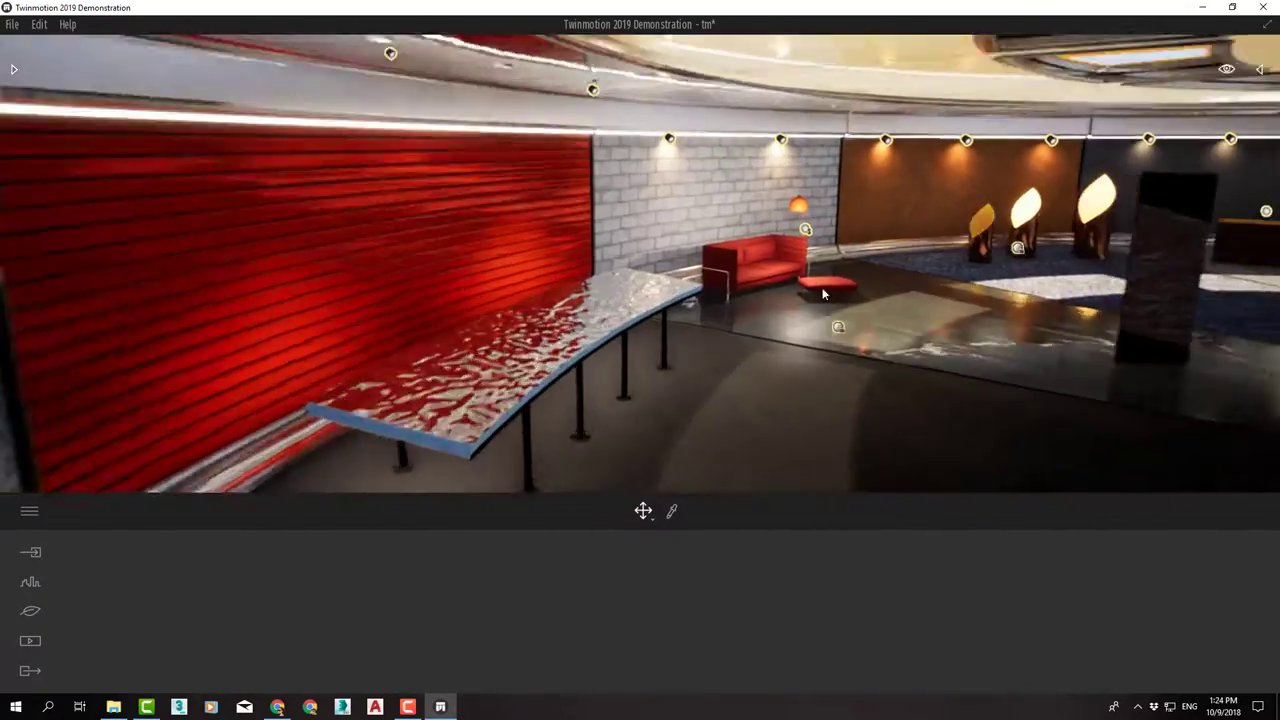
{"action": "scroll", "coordinate": [822, 287], "scroll_direction": "up", "scroll_amount": 5}
{"action": "right_click_drag", "start_coordinate": [640, 265], "coordinate": [880, 285]}
{"action": "mouse_move", "coordinate": [48, 262]}
{"action": "middle_mouse_down"}
{"action": "mouse_move", "coordinate": [205, 294]}
{"action": "mouse_move", "coordinate": [545, 253]}
{"action": "mouse_move", "coordinate": [800, 250]}
{"action": "mouse_move", "coordinate": [917, 182]}
{"action": "middle_mouse_up"}
{"action": "scroll", "coordinate": [782, 123], "scroll_direction": "up", "scroll_amount": 4}
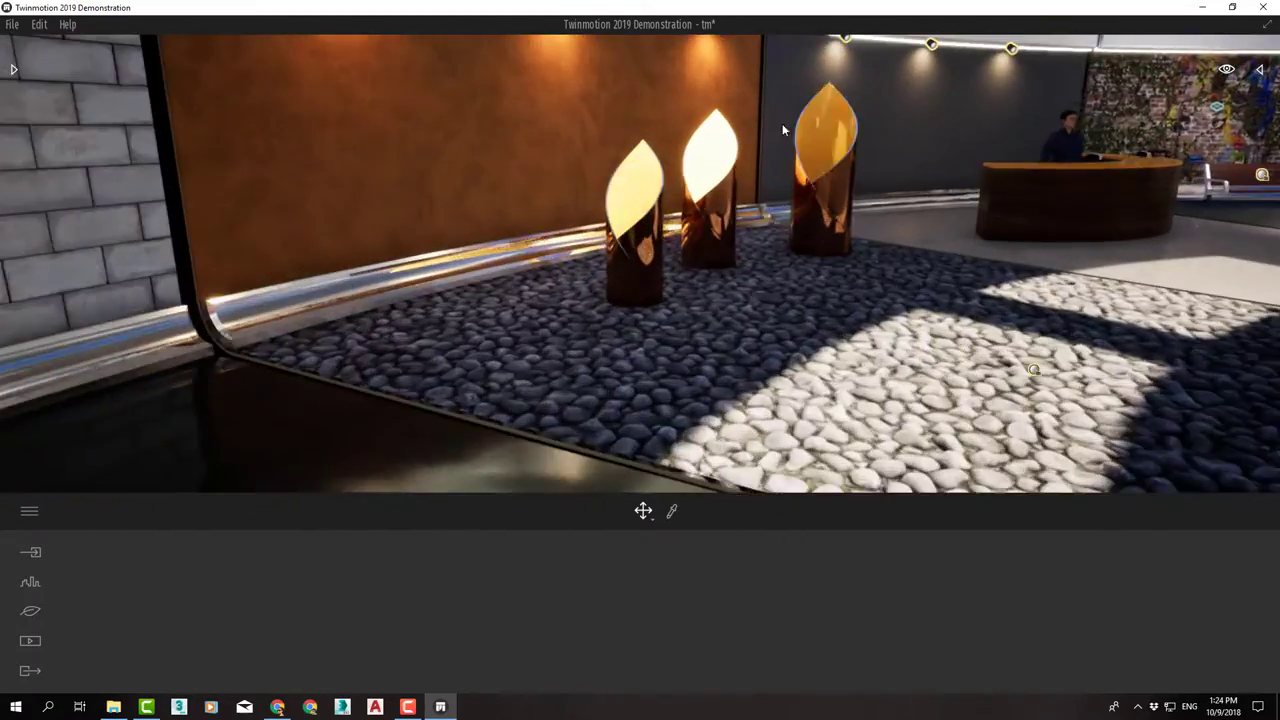
Examine the glowing lamps on the pebble floor and the curved wooden reception desk in front of the spotlit dark wall
{"action": "middle_click_drag", "start_coordinate": [782, 123], "coordinate": [680, 193]}
{"action": "left_click", "coordinate": [773, 172]}
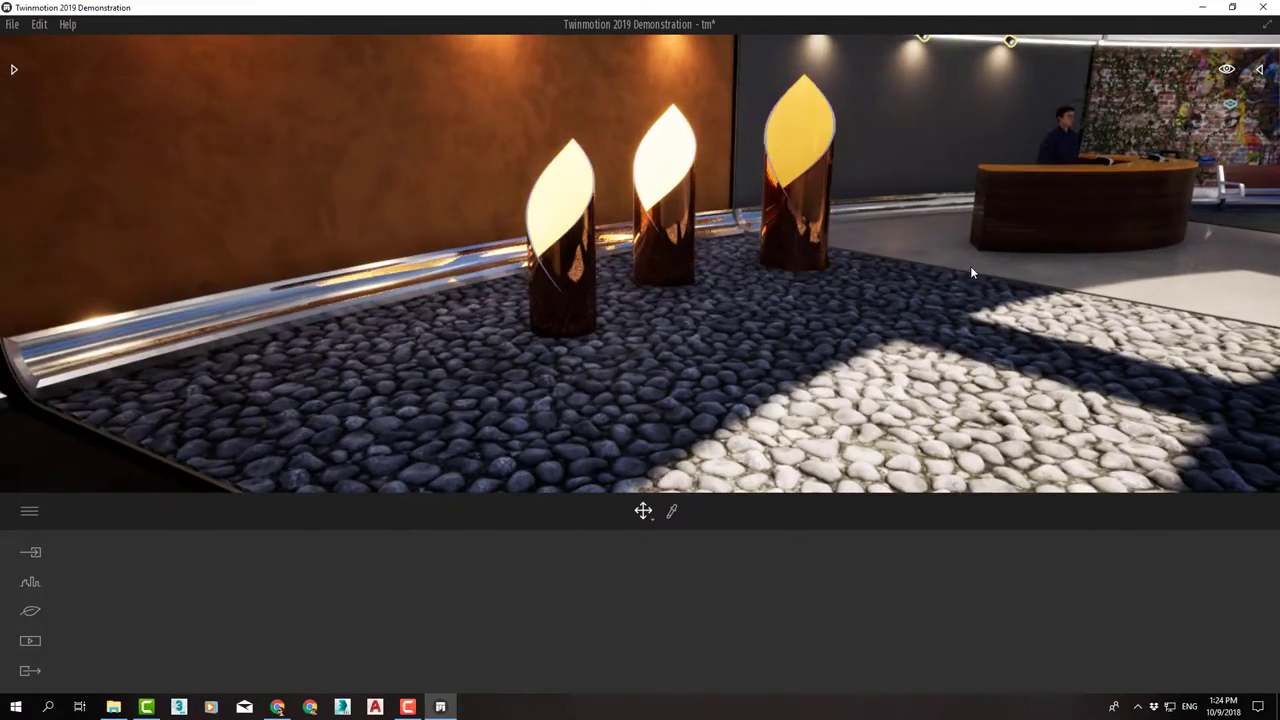
{"action": "middle_click_drag", "start_coordinate": [971, 272], "coordinate": [640, 310]}
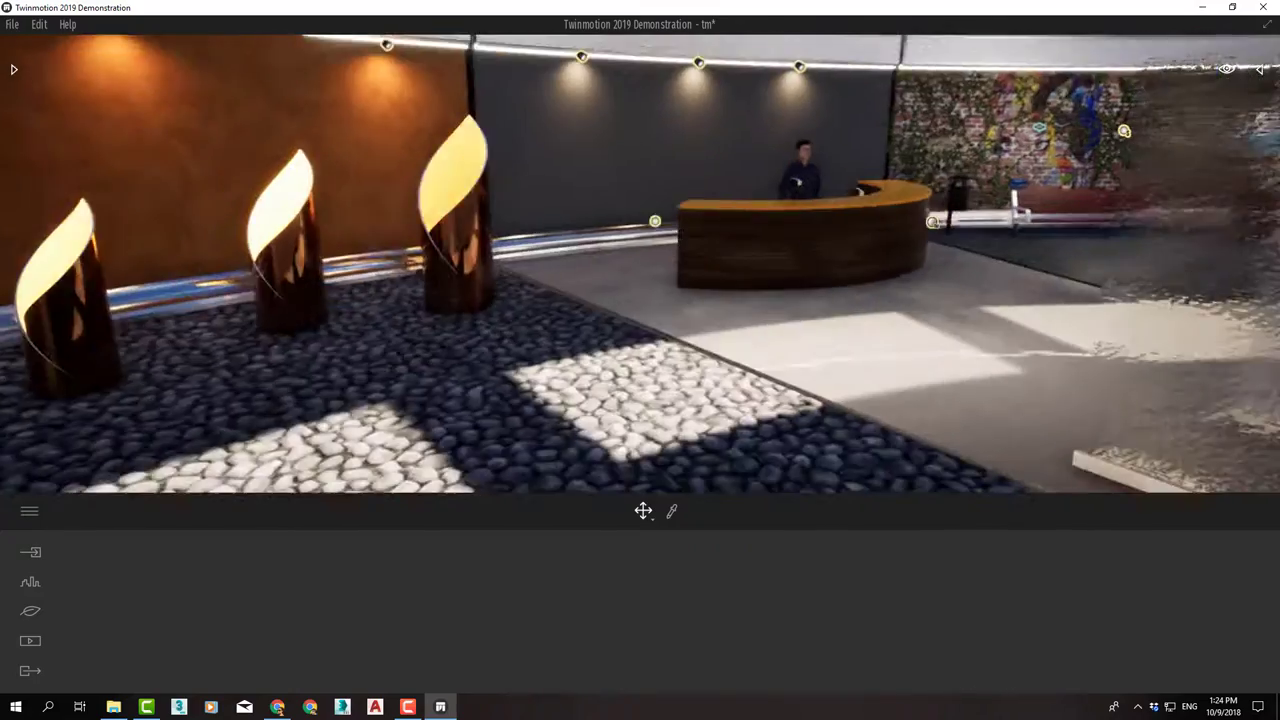
{"action": "middle_click_drag", "start_coordinate": [900, 430], "coordinate": [808, 434]}
{"action": "right_click_drag", "start_coordinate": [660, 300], "coordinate": [800, 260]}
{"action": "middle_click_drag", "start_coordinate": [800, 260], "coordinate": [880, 224]}
{"action": "right_click_drag", "start_coordinate": [880, 224], "coordinate": [970, 235]}
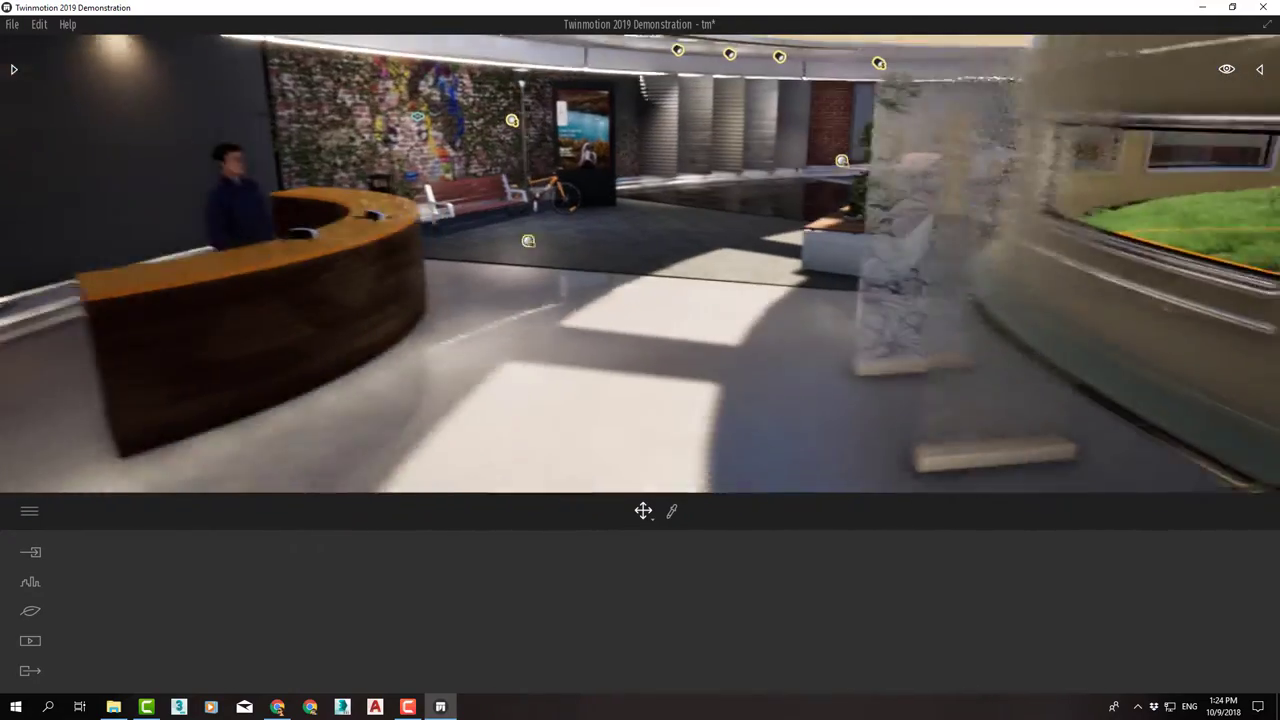
Examine the drones on the reception desk, select the man standing behind it and look at his cloth color options
{"action": "middle_click_drag", "start_coordinate": [380, 118], "coordinate": [475, 265]}
{"action": "scroll", "coordinate": [445, 125], "scroll_direction": "up", "scroll_amount": 5}
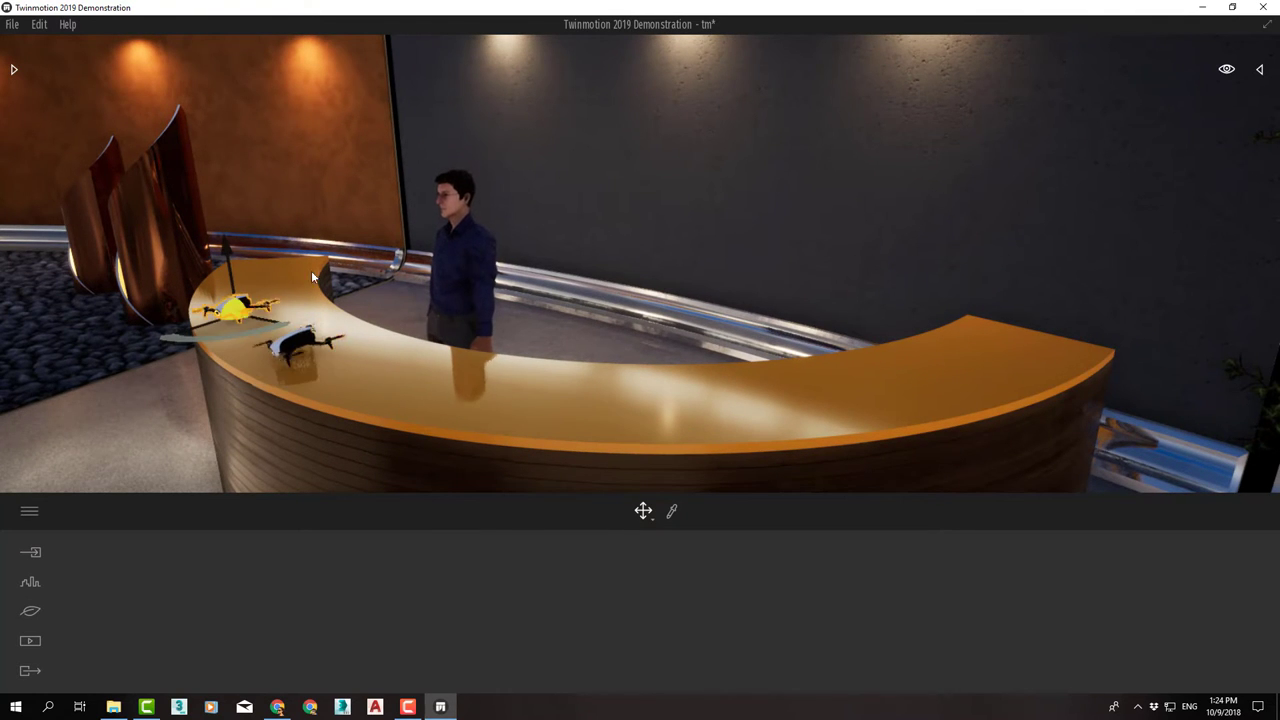
{"action": "left_click", "coordinate": [442, 270]}
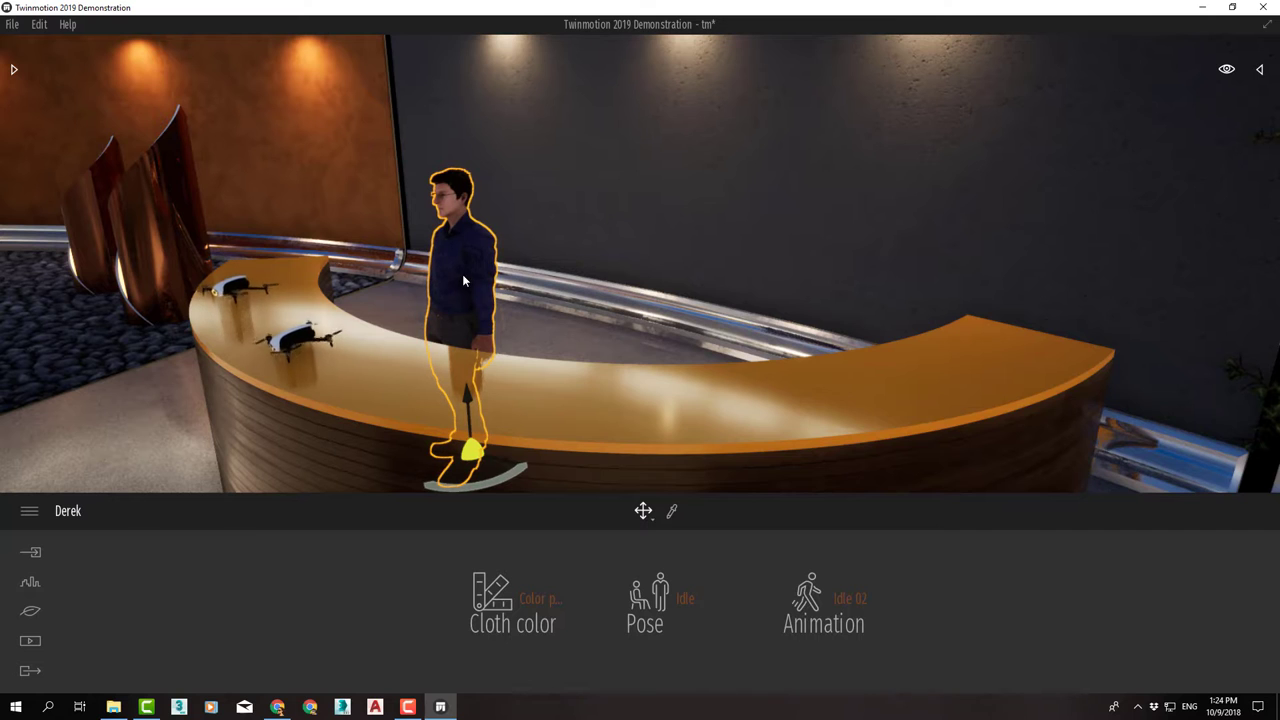
{"action": "left_click", "coordinate": [517, 604]}
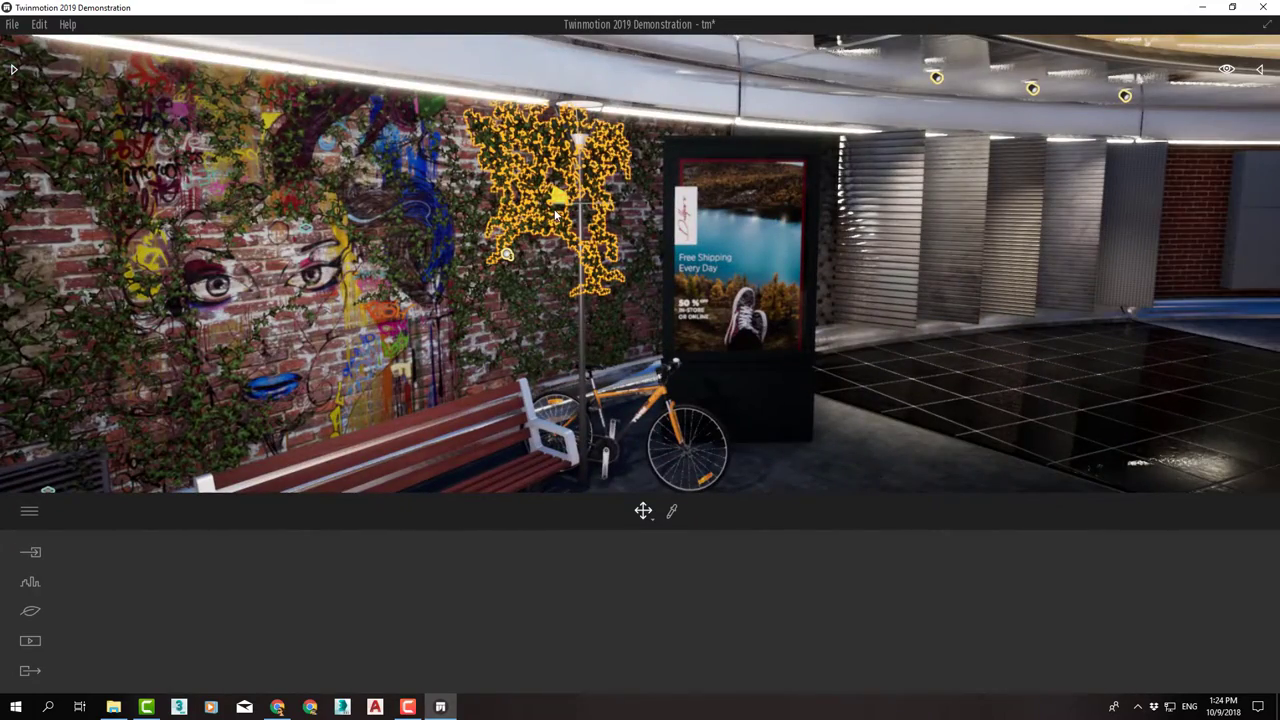
Examine the ivy-covered graffiti wall, the bench, the street lamp, the bicycle and the advertising display
{"action": "middle_click_drag", "start_coordinate": [516, 292], "coordinate": [447, 296]}
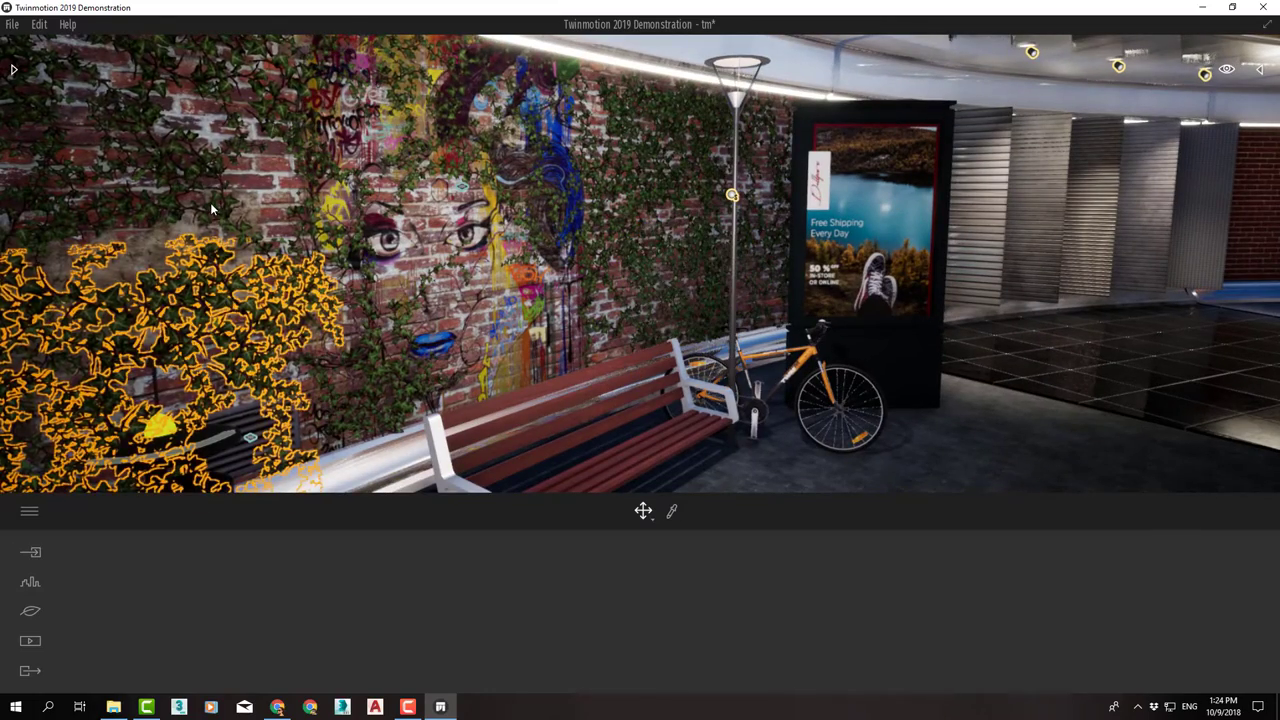
{"action": "left_click_drag", "start_coordinate": [210, 202], "coordinate": [398, 86]}
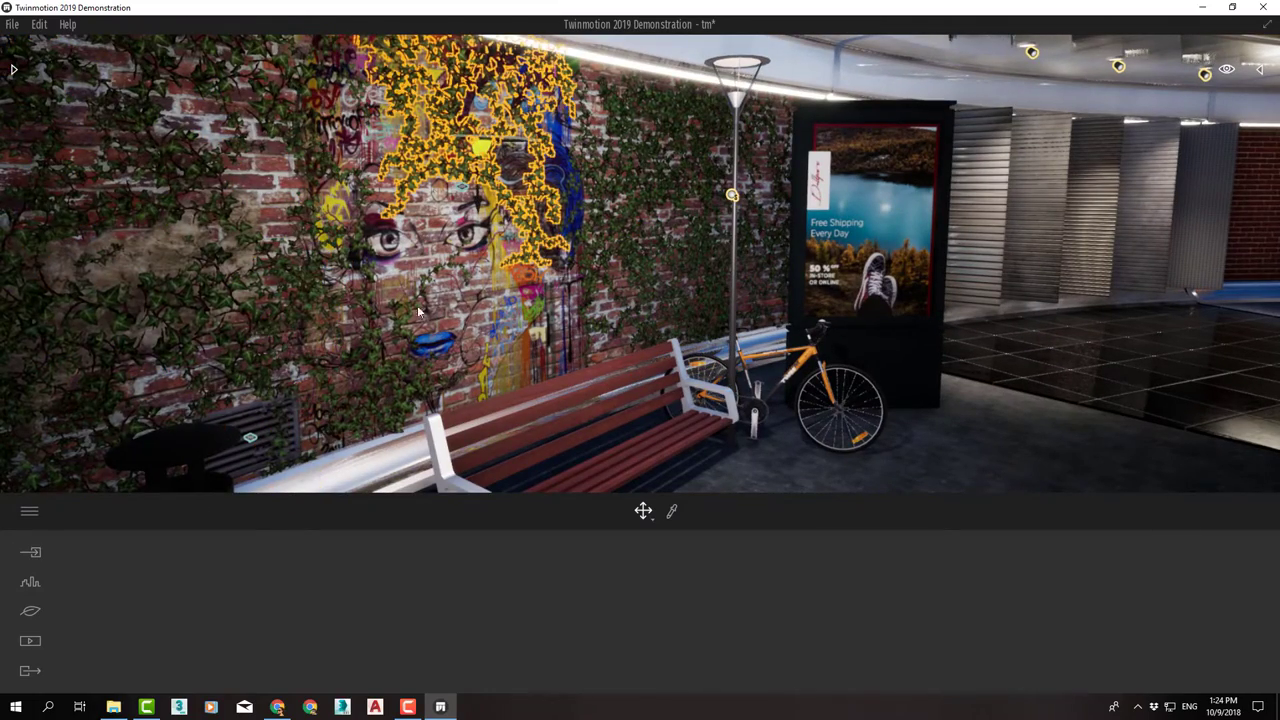
{"action": "left_click_drag", "start_coordinate": [418, 312], "coordinate": [397, 388]}
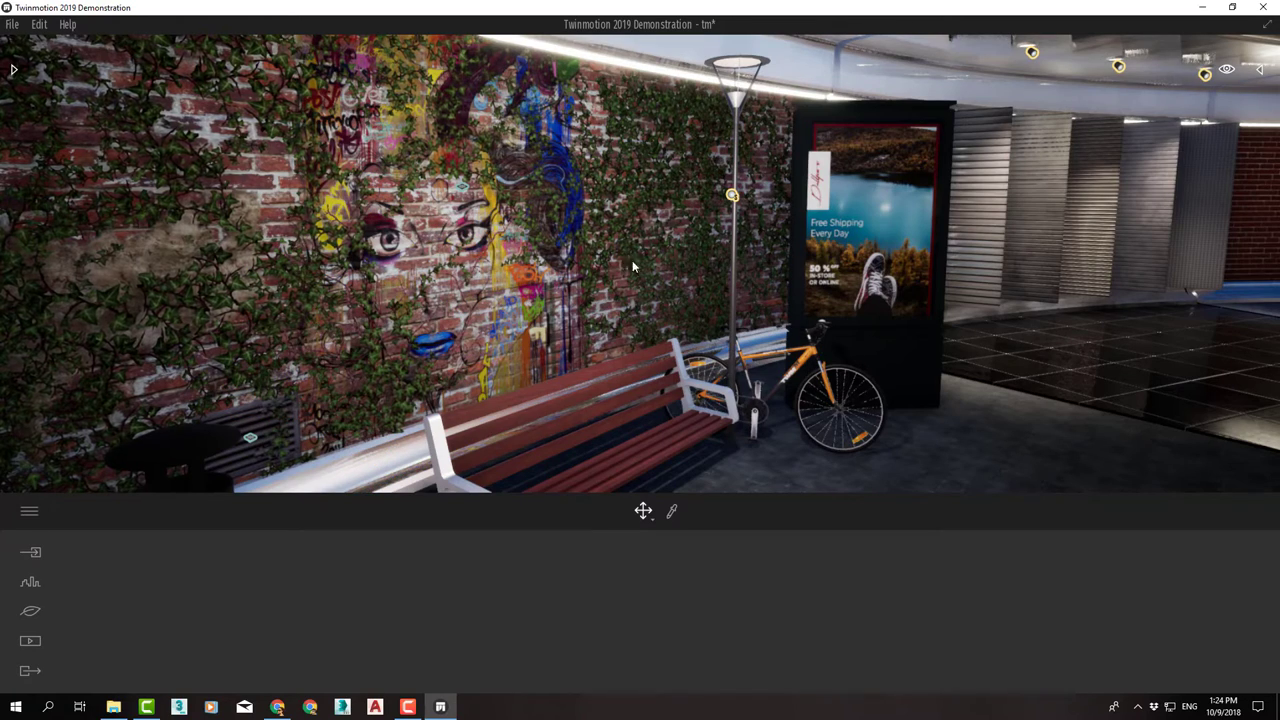
{"action": "middle_click_drag", "start_coordinate": [672, 284], "coordinate": [746, 356]}
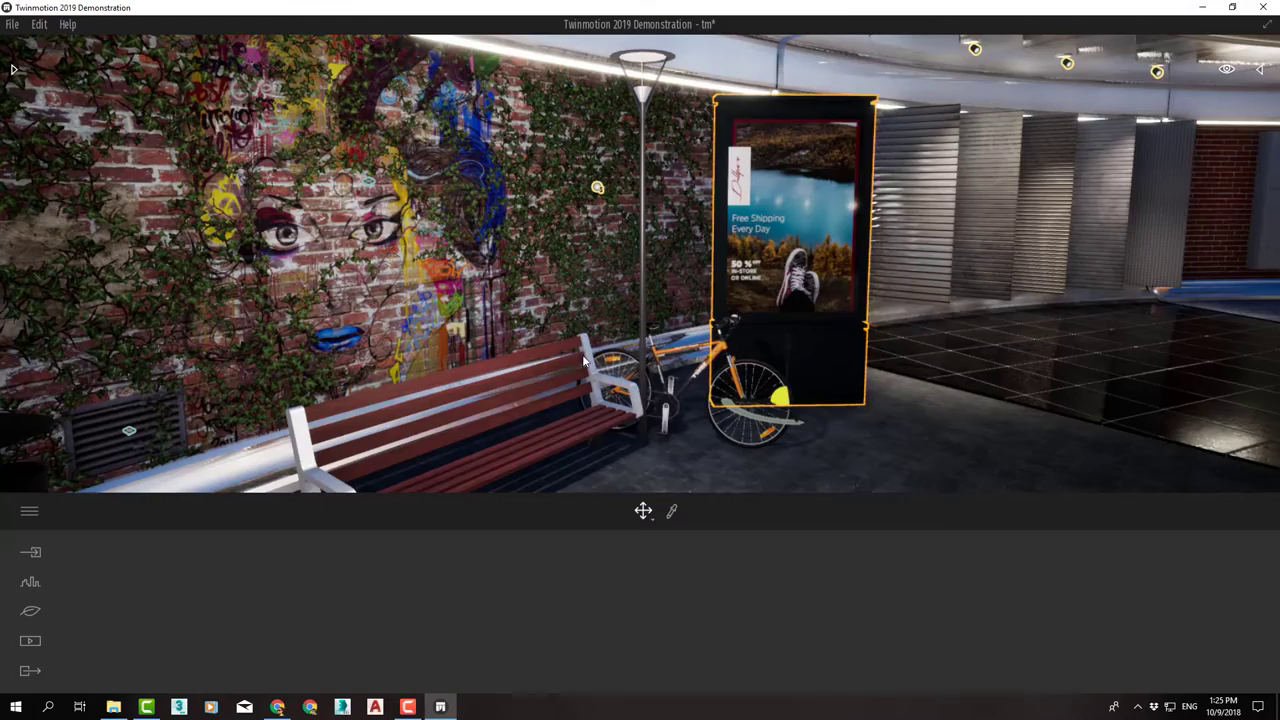
Examine the row of corrugated metal panels beside the glossy black tiled floor
{"action": "right_click_drag", "start_coordinate": [584, 360], "coordinate": [990, 352]}
{"action": "middle_click_drag", "start_coordinate": [510, 373], "coordinate": [354, 348]}
{"action": "scroll", "coordinate": [354, 348], "scroll_direction": "up", "scroll_amount": 3}
{"action": "right_click_drag", "start_coordinate": [354, 348], "coordinate": [224, 366]}
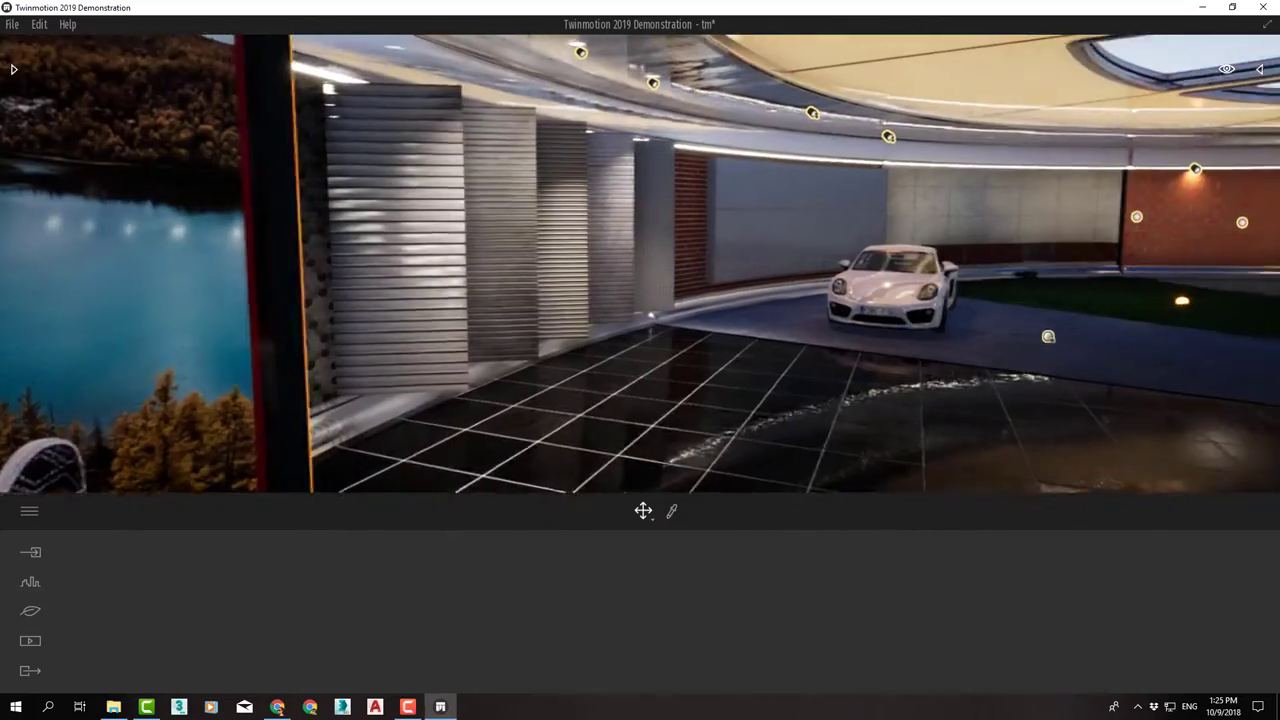
{"action": "right_click_drag", "start_coordinate": [627, 284], "coordinate": [605, 284]}
{"action": "scroll", "coordinate": [641, 272], "scroll_direction": "up", "scroll_amount": 4}
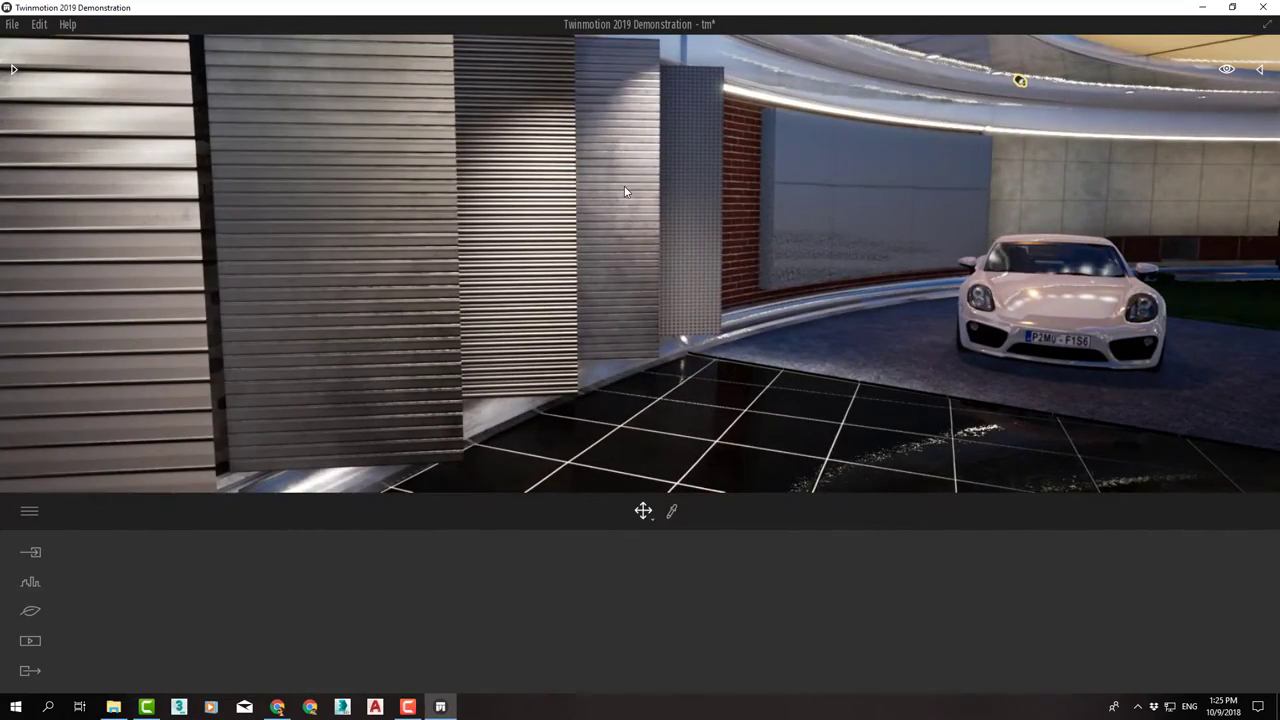
Inspect the finely ribbed and perforated metal panels up close, along with the brick wall and grey cladding beyond them
{"action": "right_click_drag", "start_coordinate": [706, 285], "coordinate": [472, 198]}
{"action": "right_click_drag", "start_coordinate": [710, 284], "coordinate": [1020, 284]}
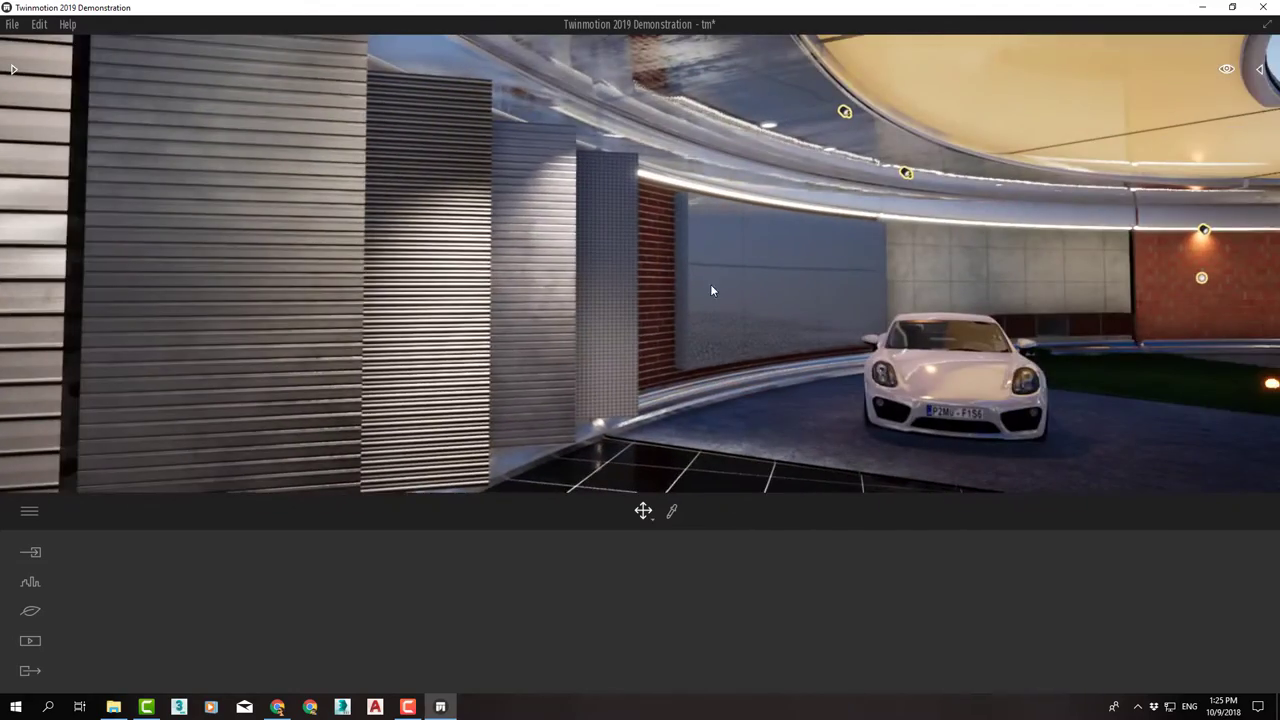
{"action": "scroll", "coordinate": [646, 289], "scroll_direction": "up", "scroll_amount": 4}
{"action": "scroll", "coordinate": [502, 300], "scroll_direction": "up", "scroll_amount": 3}
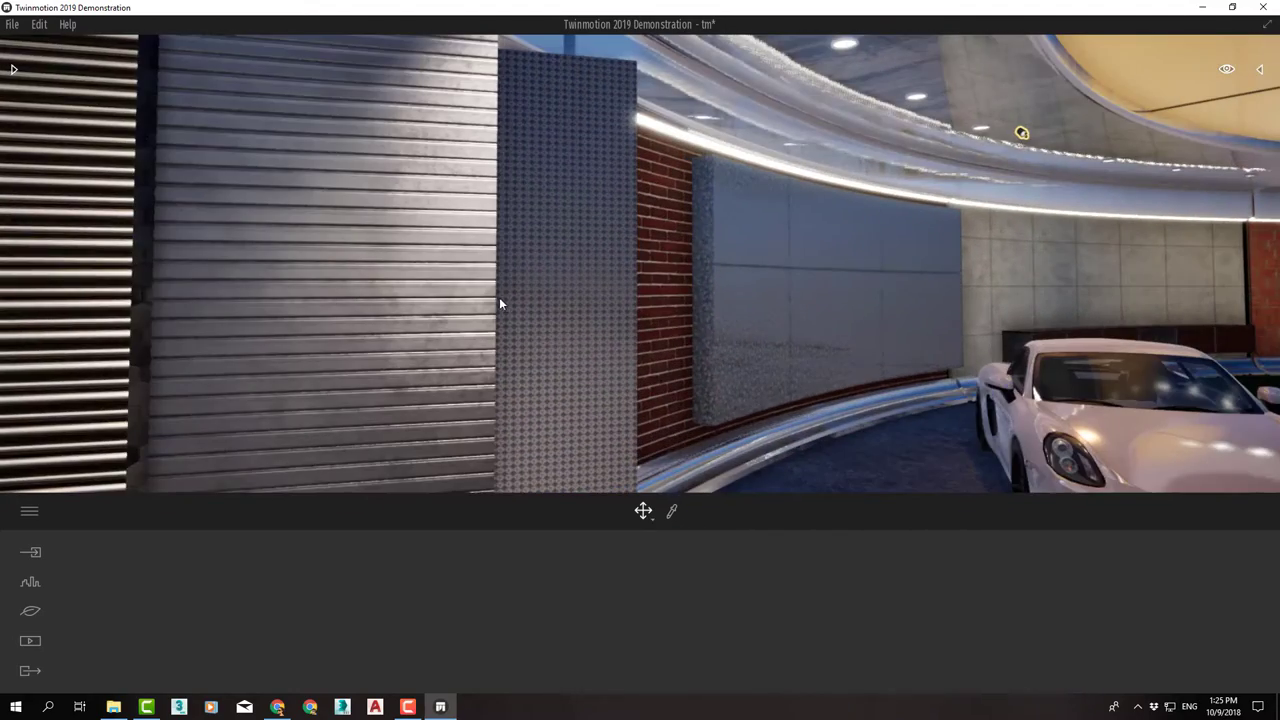
{"action": "right_click_drag", "start_coordinate": [499, 297], "coordinate": [656, 332]}
{"action": "scroll", "coordinate": [473, 240], "scroll_direction": "up", "scroll_amount": 3}
Select the white sports car on the blue-grey floor and examine its reflective paint and color option
{"action": "right_click_drag", "start_coordinate": [471, 214], "coordinate": [1080, 226]}
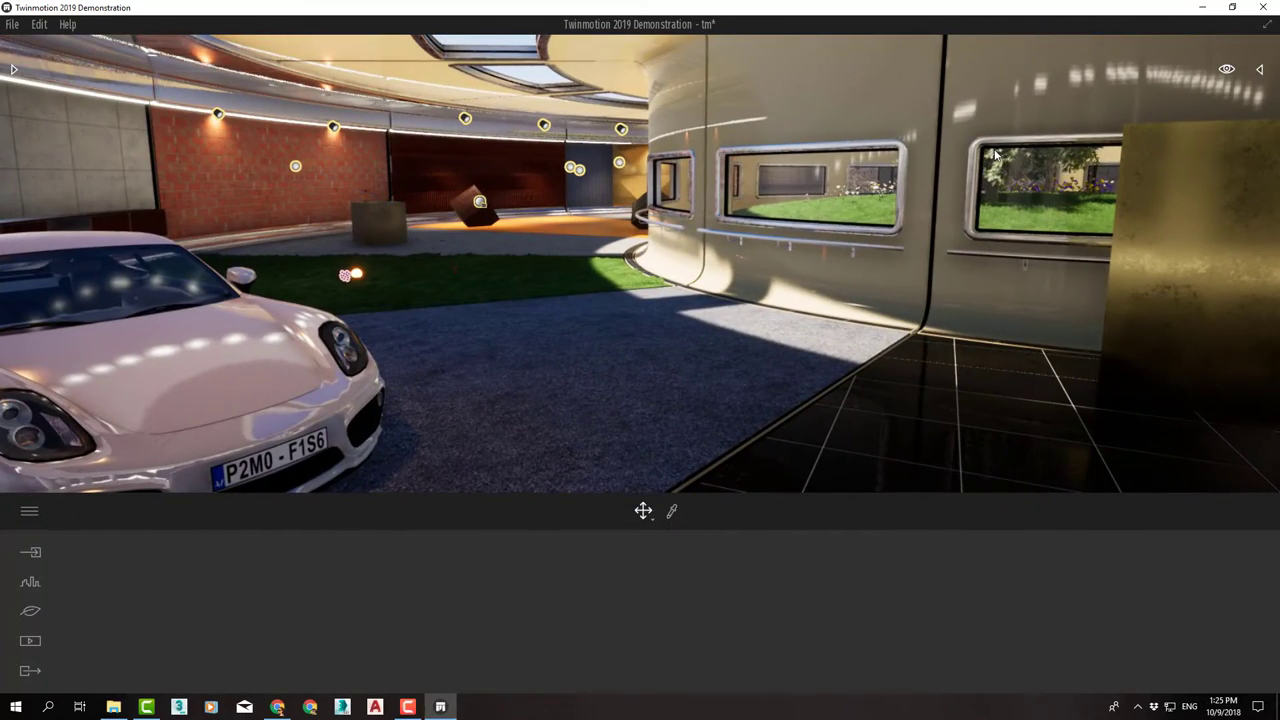
{"action": "right_click_drag", "start_coordinate": [377, 270], "coordinate": [225, 285]}
{"action": "left_click", "coordinate": [396, 270]}
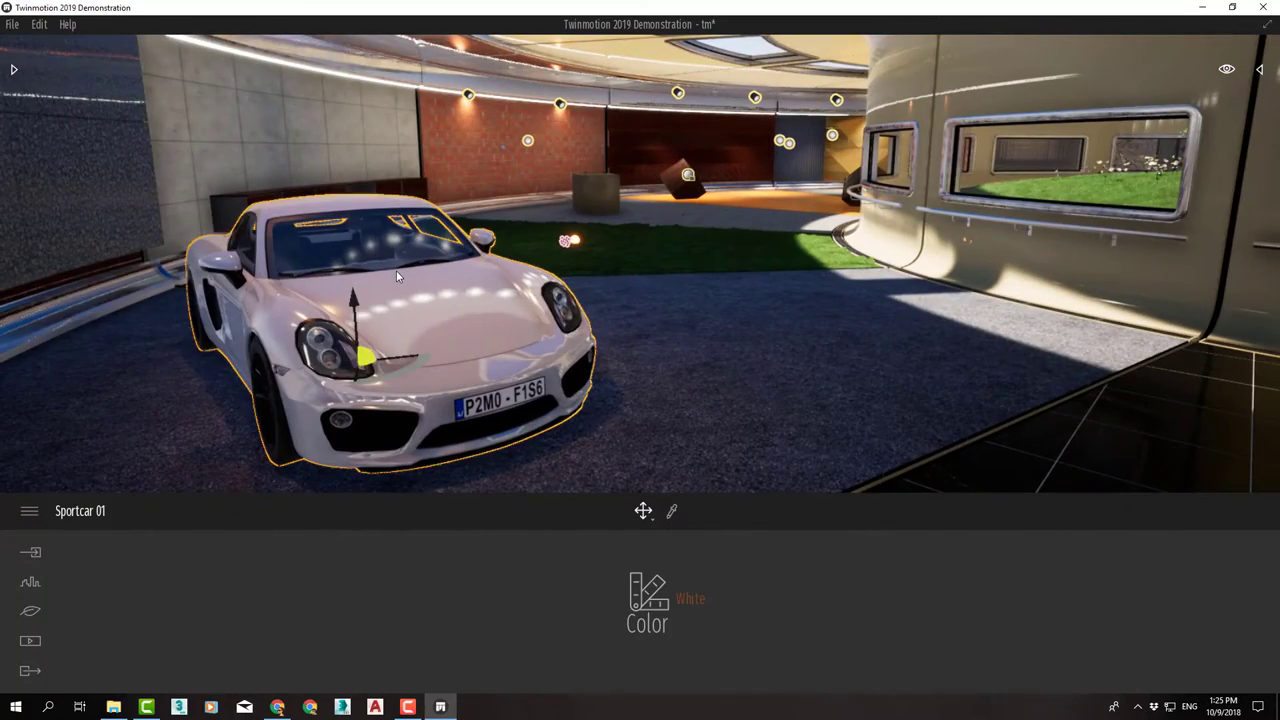
{"action": "middle_click_drag", "start_coordinate": [396, 270], "coordinate": [252, 302]}
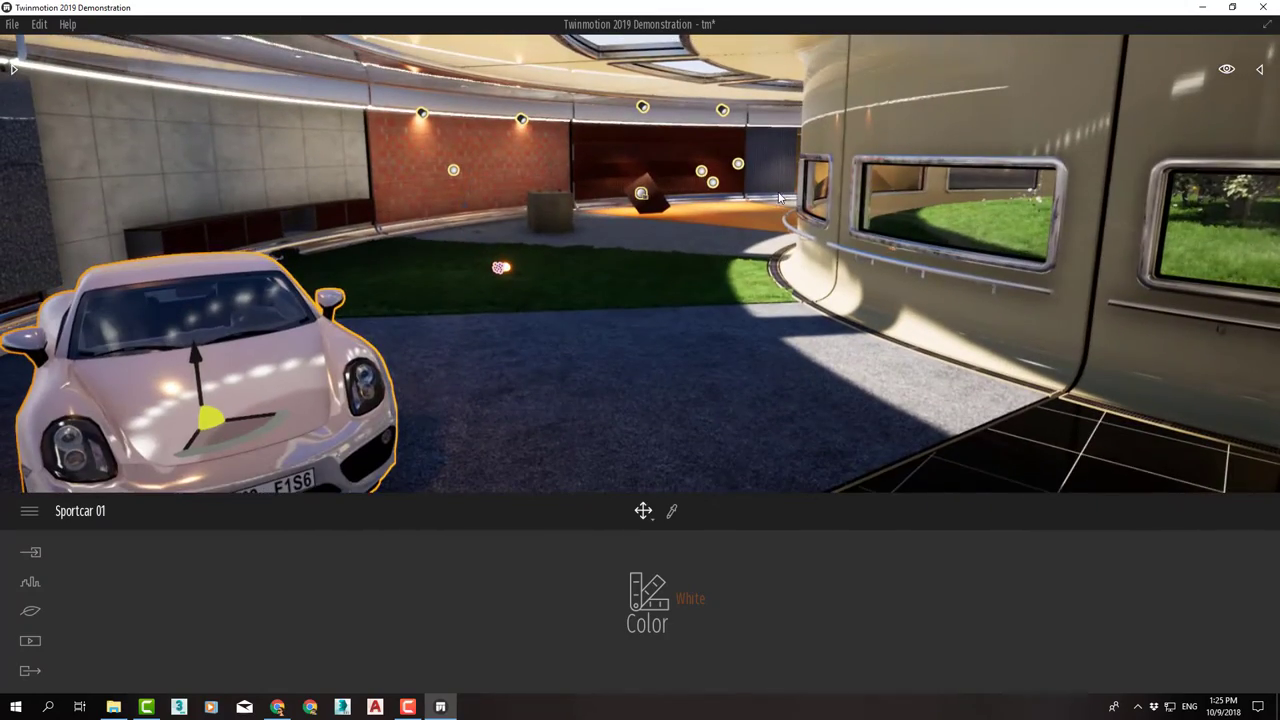
Leave the interior and examine the ring-shaped building from above, including its roof skylights and planted courtyard
{"action": "scroll", "coordinate": [781, 198], "scroll_direction": "down", "scroll_amount": 5}
{"action": "middle_click_drag", "start_coordinate": [1002, 172], "coordinate": [940, 410]}
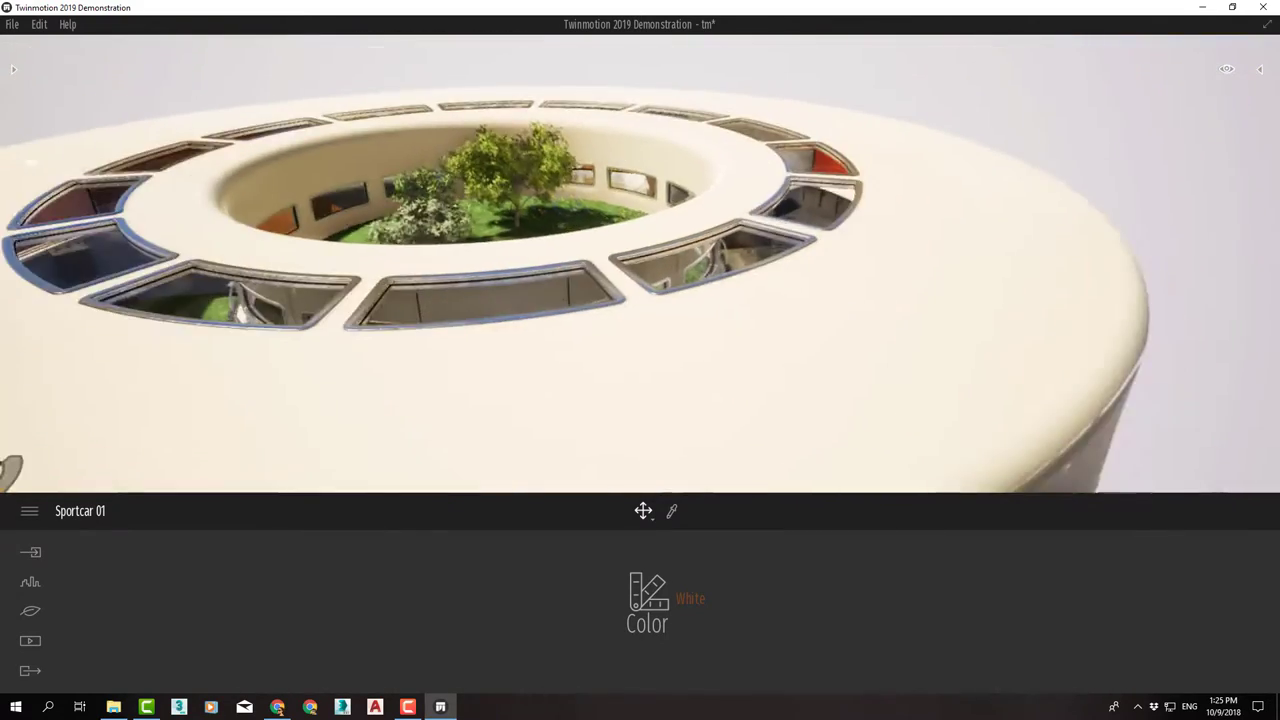
{"action": "middle_click_drag", "start_coordinate": [180, 440], "coordinate": [380, 486]}
{"action": "right_click_drag", "start_coordinate": [380, 486], "coordinate": [588, 337]}
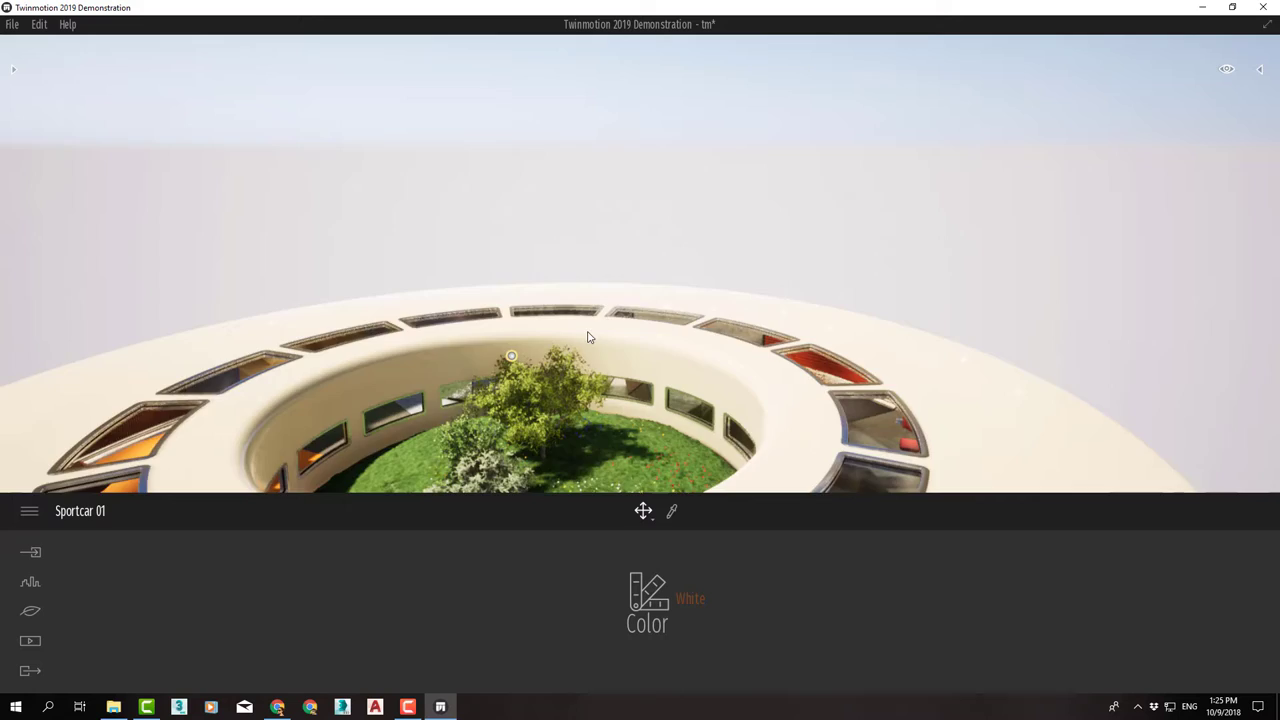
{"action": "middle_click_drag", "start_coordinate": [588, 337], "coordinate": [605, 298]}
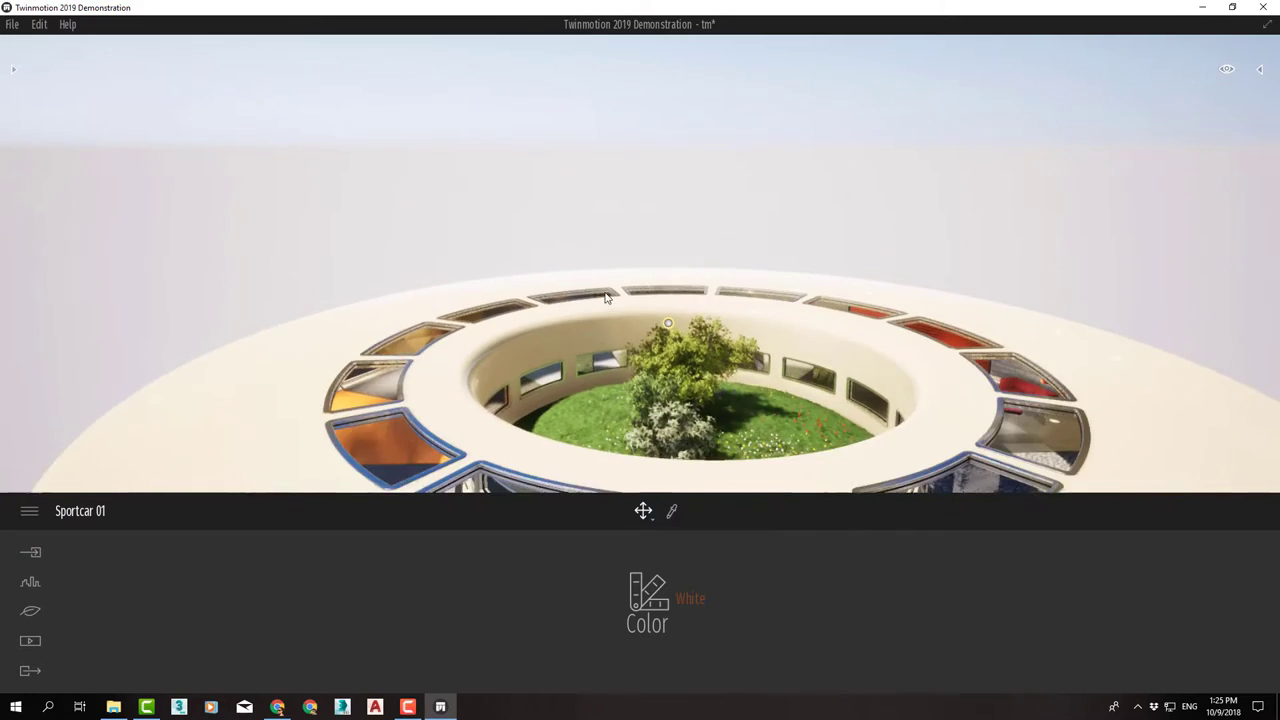
{"action": "scroll", "coordinate": [605, 298], "scroll_direction": "down", "scroll_amount": 2}
{"action": "right_click_drag", "start_coordinate": [605, 298], "coordinate": [683, 290]}
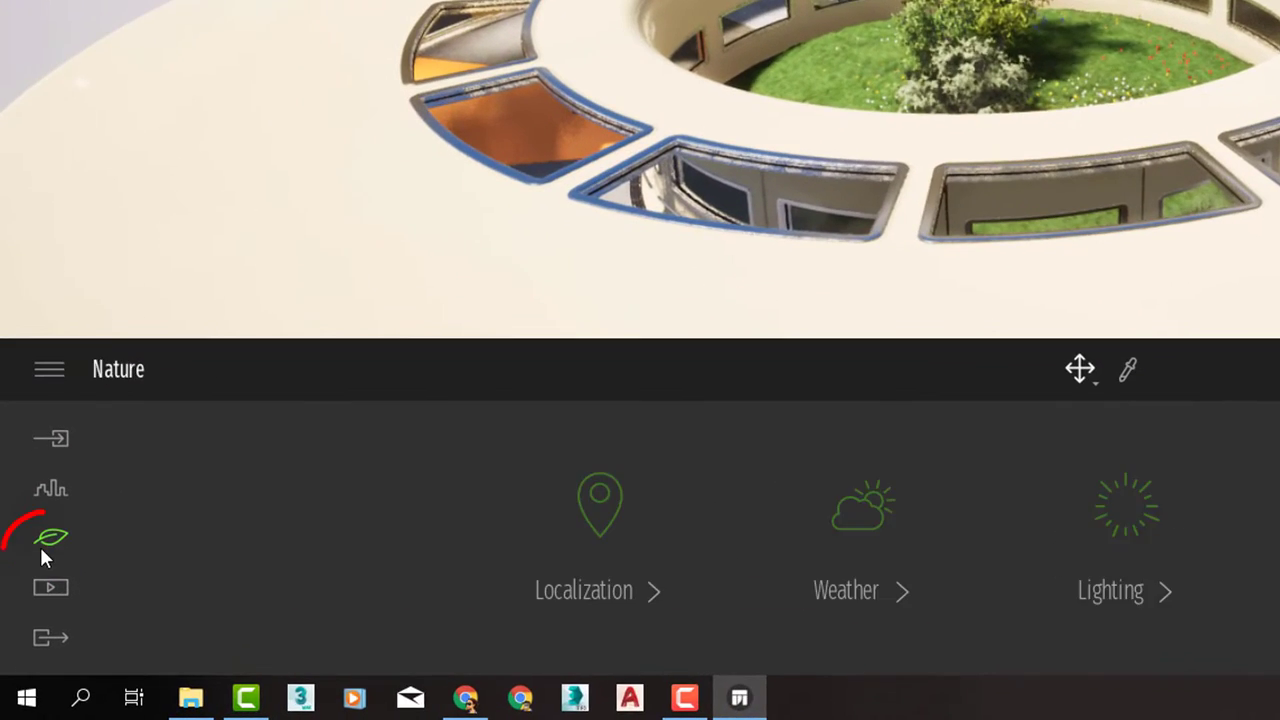
In the Nature weather settings, set the weather to rain and the season close to winter for snowfall
{"action": "left_click", "coordinate": [895, 547]}
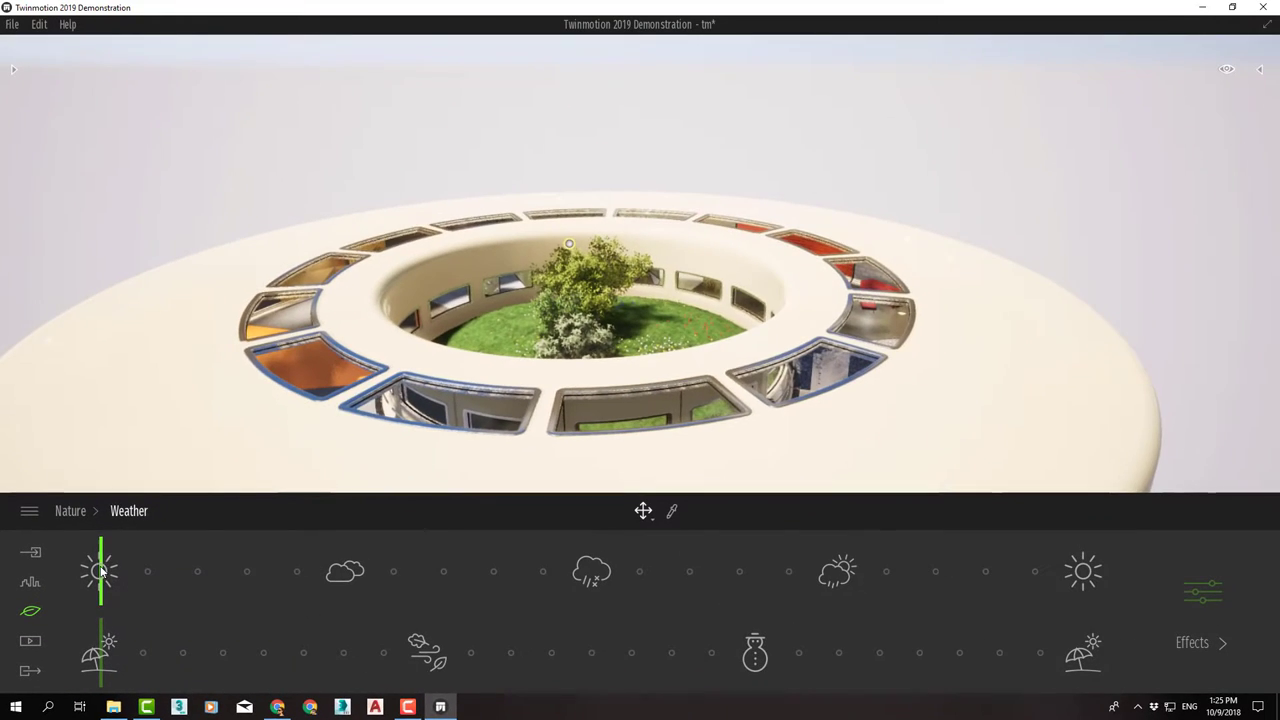
{"action": "left_click_drag", "start_coordinate": [381, 589], "coordinate": [638, 597]}
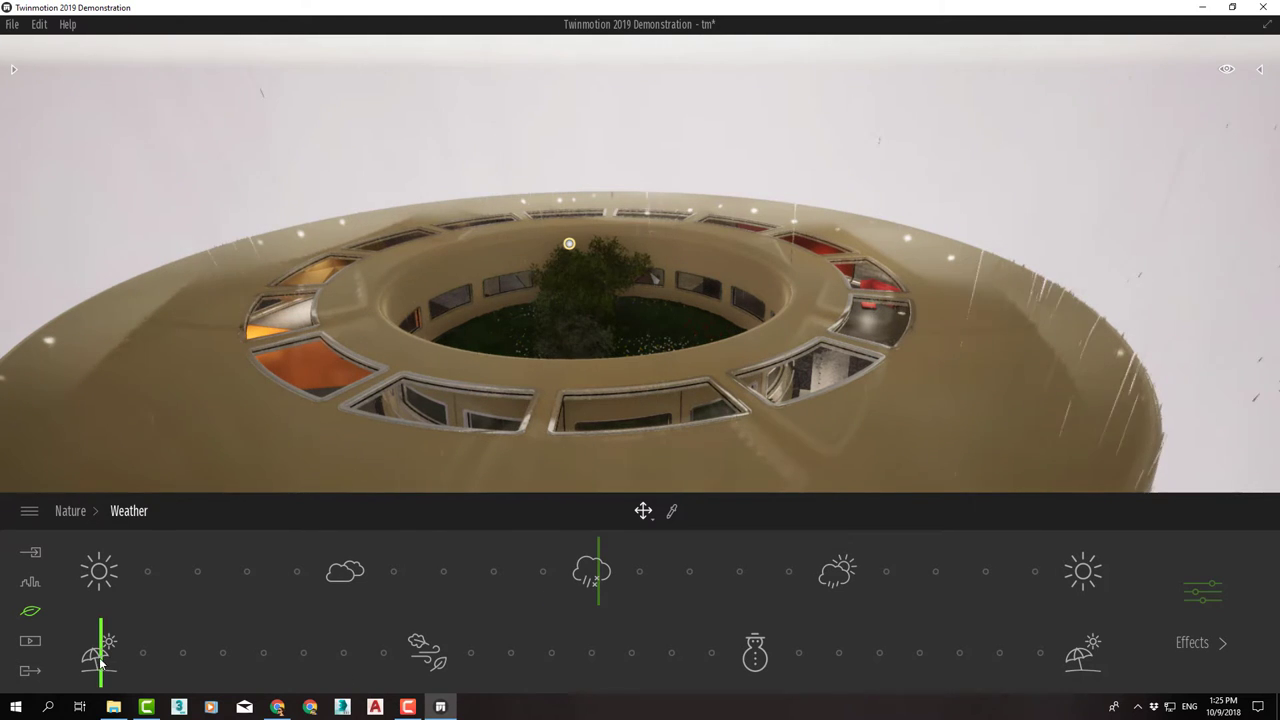
{"action": "left_click_drag", "start_coordinate": [563, 622], "coordinate": [725, 638]}
Examine the snowfall, the bare trees and the snow-covered grass in the courtyard up close
{"action": "scroll", "coordinate": [612, 321], "scroll_direction": "up", "scroll_amount": 8}
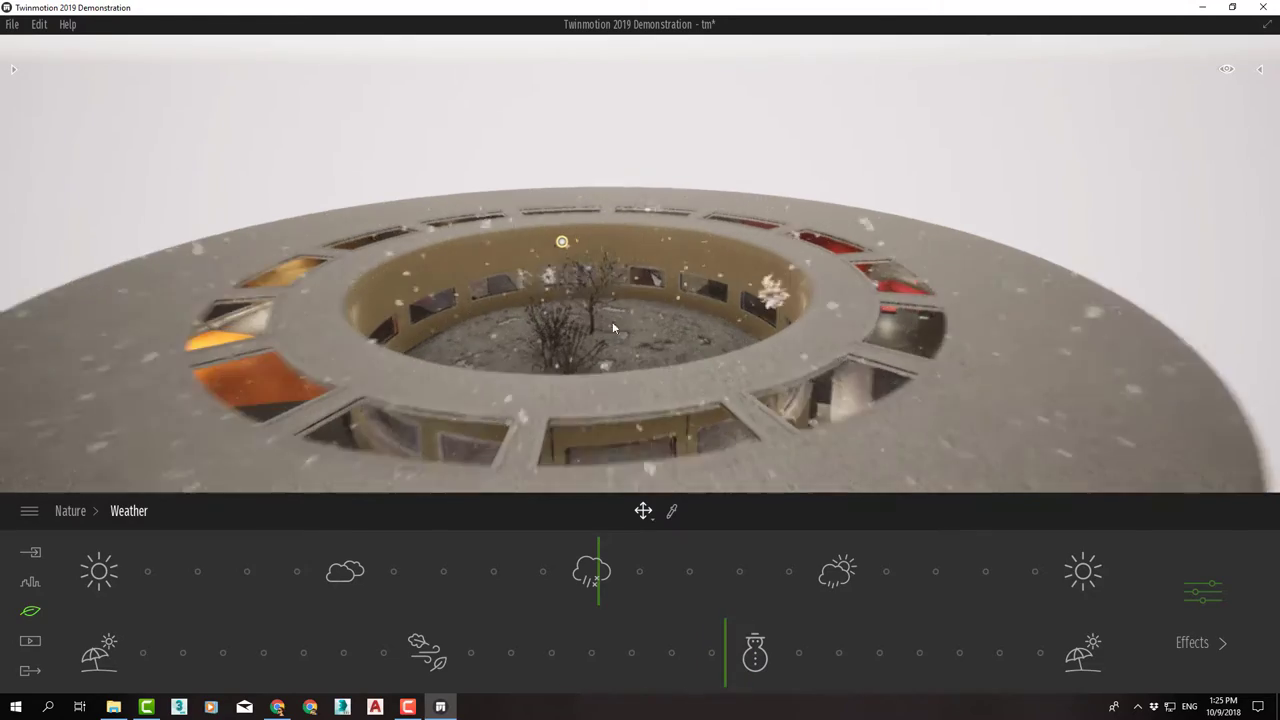
{"action": "scroll", "coordinate": [570, 428], "scroll_direction": "up", "scroll_amount": 6}
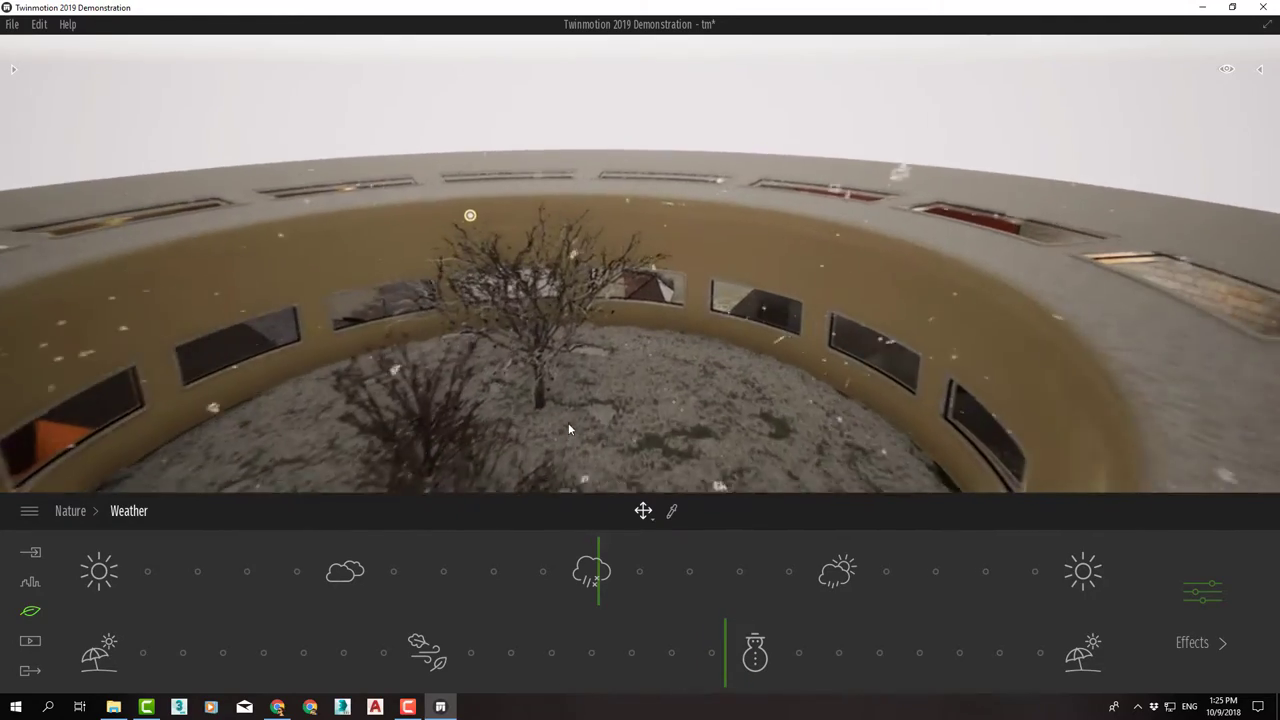
{"action": "right_click_drag", "start_coordinate": [568, 428], "coordinate": [514, 479]}
{"action": "scroll", "coordinate": [514, 479], "scroll_direction": "down", "scroll_amount": 5}
{"action": "scroll", "coordinate": [286, 219], "scroll_direction": "up", "scroll_amount": 2}
{"action": "scroll", "coordinate": [300, 228], "scroll_direction": "up", "scroll_amount": 4}
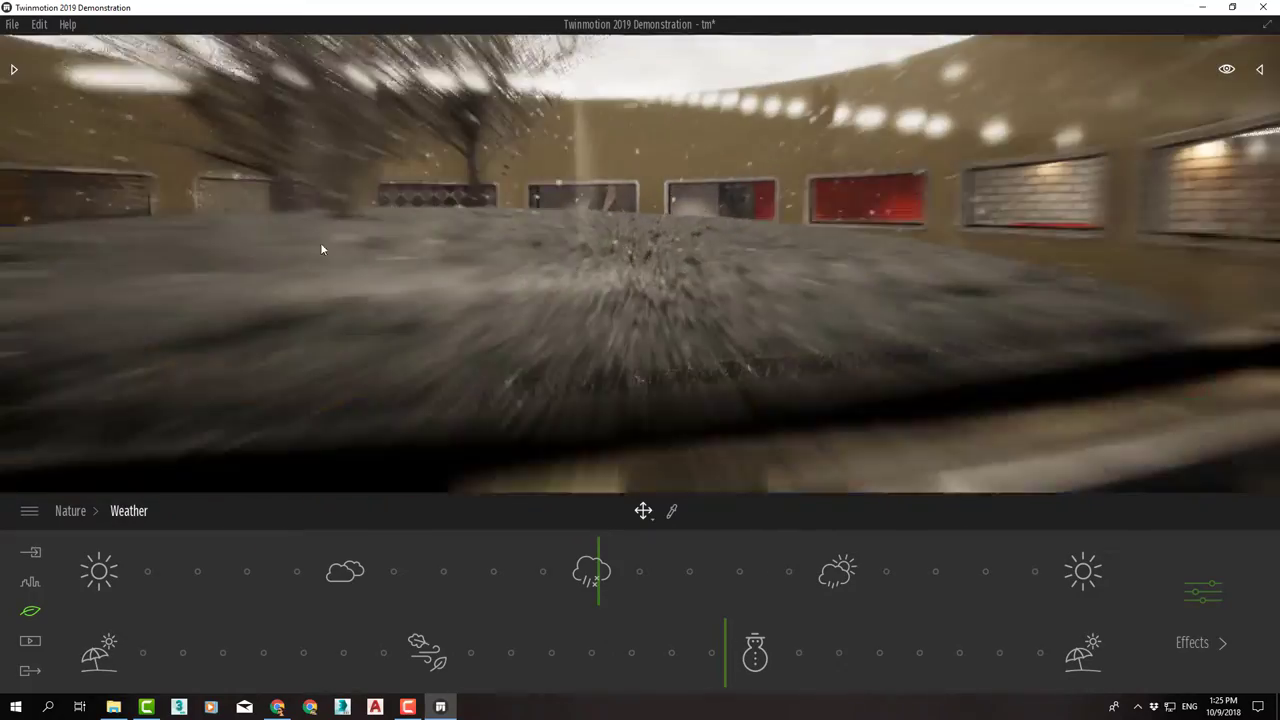
{"action": "right_click_drag", "start_coordinate": [320, 242], "coordinate": [248, 216]}
{"action": "middle_click_drag", "start_coordinate": [491, 120], "coordinate": [491, 90]}
{"action": "middle_click_drag", "start_coordinate": [640, 286], "coordinate": [650, 240]}
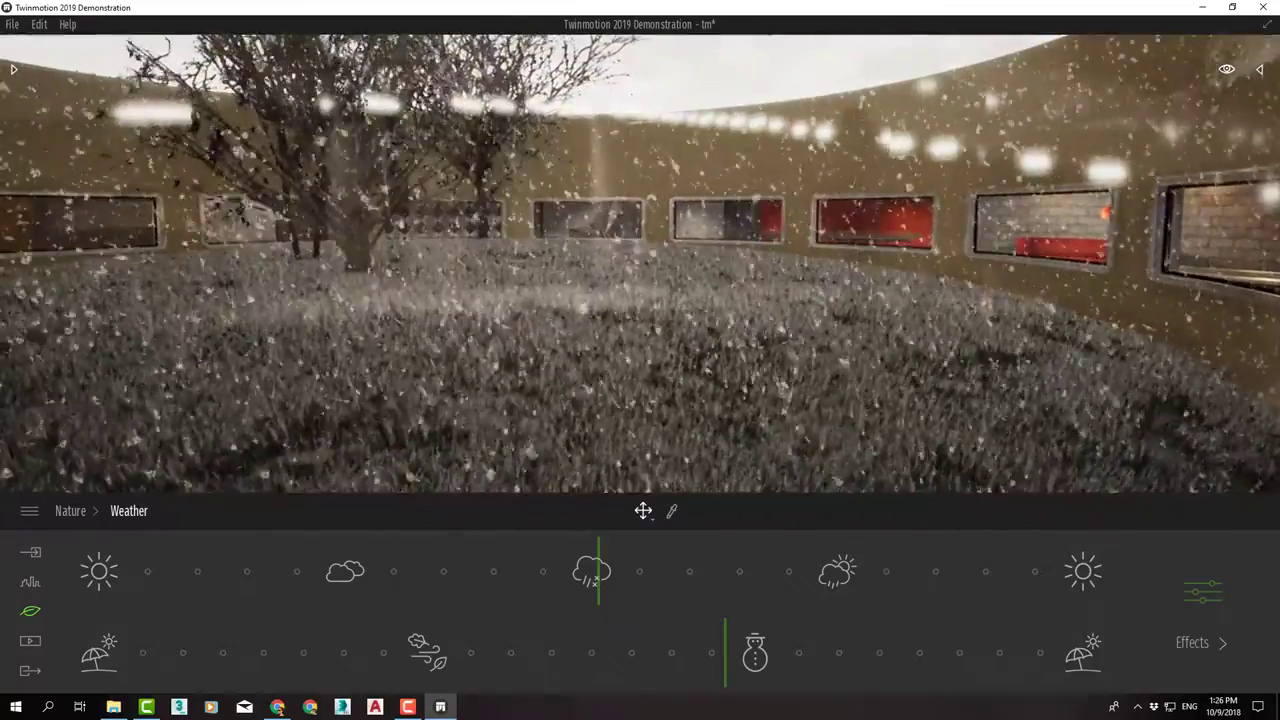
Examine the snowy courtyard from inside the building through the metal-framed windows along the curved wall
{"action": "scroll", "coordinate": [642, 286], "scroll_direction": "down", "scroll_amount": 2}
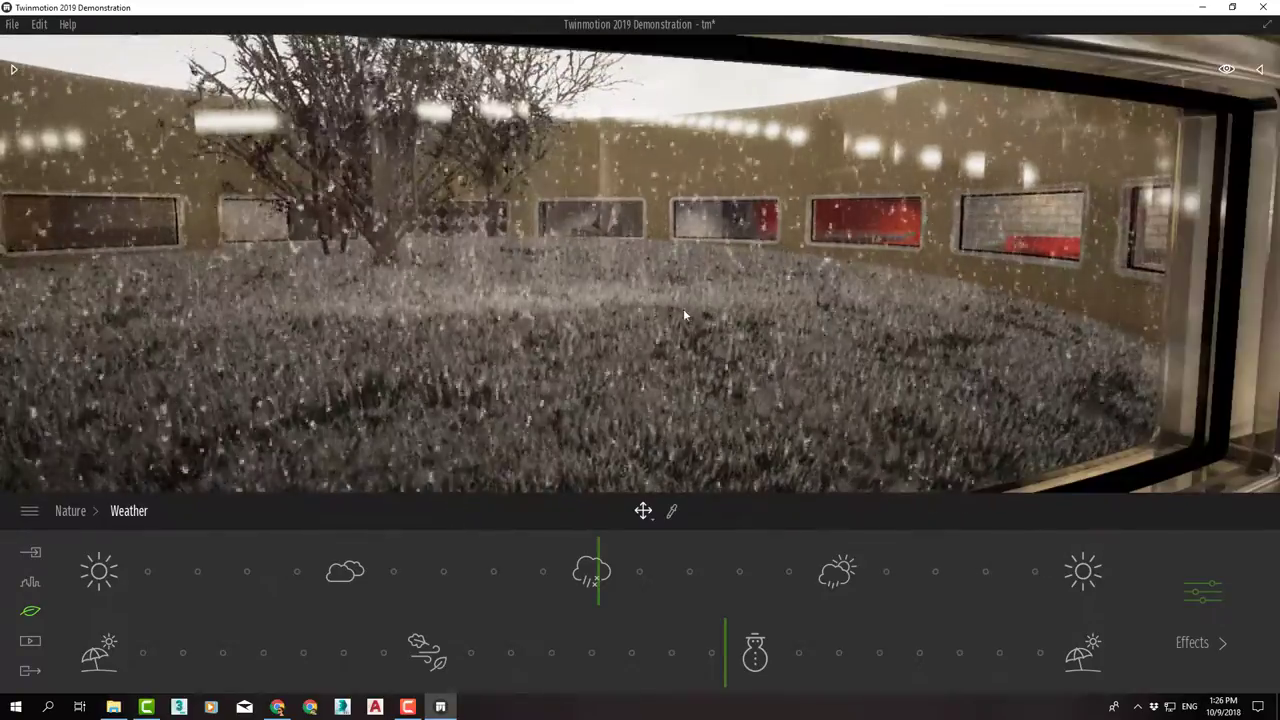
{"action": "scroll", "coordinate": [684, 310], "scroll_direction": "down", "scroll_amount": 3}
{"action": "scroll", "coordinate": [686, 320], "scroll_direction": "down", "scroll_amount": 3}
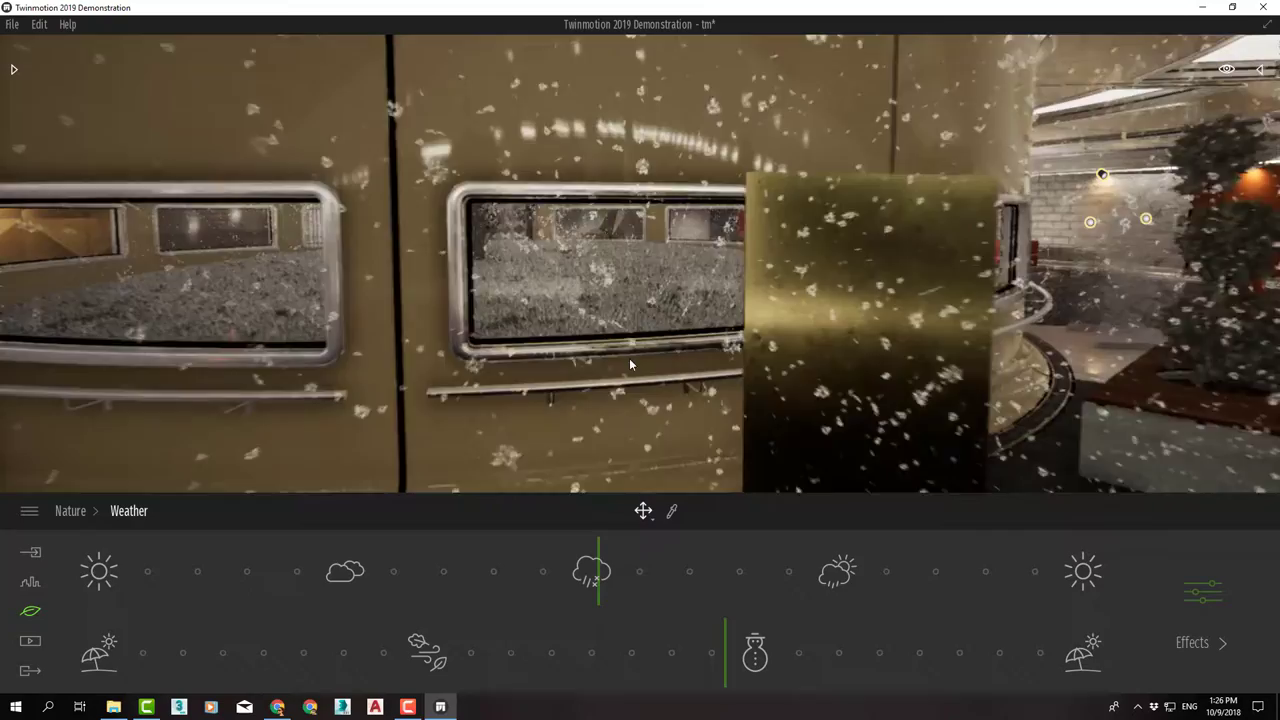
{"action": "middle_click_drag", "start_coordinate": [686, 320], "coordinate": [1010, 330]}
{"action": "middle_click_drag", "start_coordinate": [708, 340], "coordinate": [920, 378]}
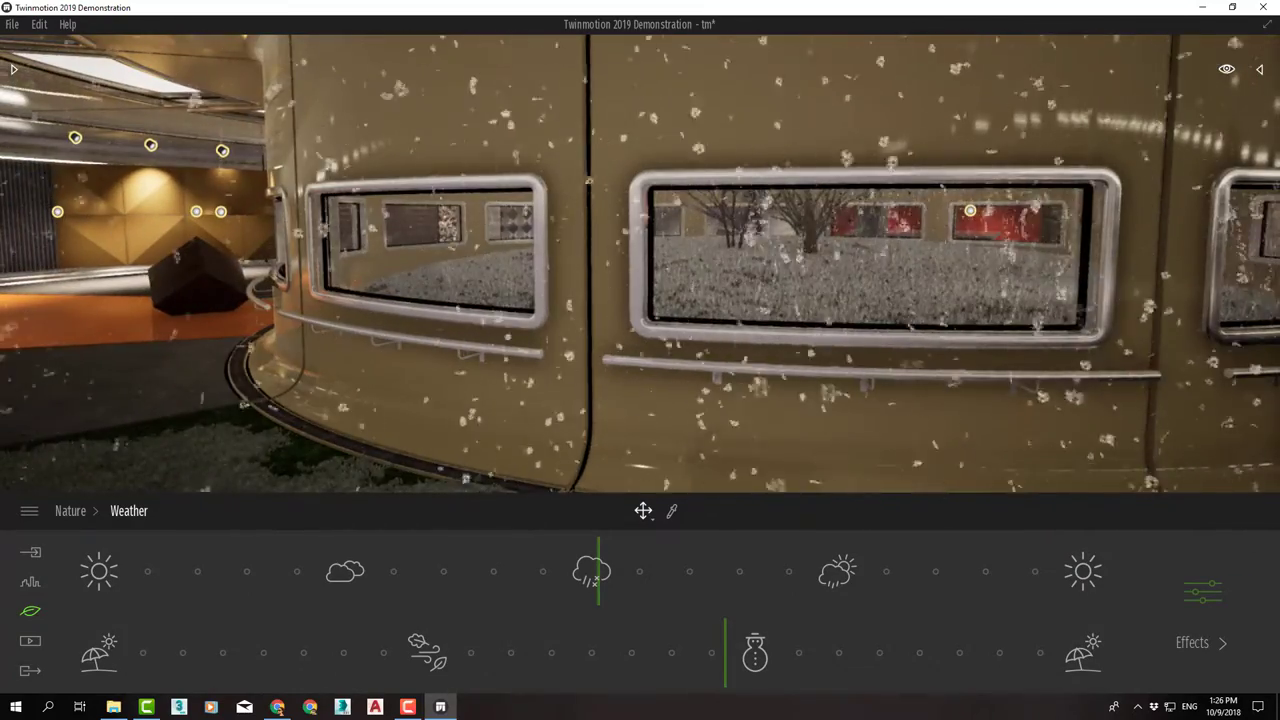
{"action": "scroll", "coordinate": [492, 112], "scroll_direction": "up", "scroll_amount": 2}
{"action": "key", "text": "w"}
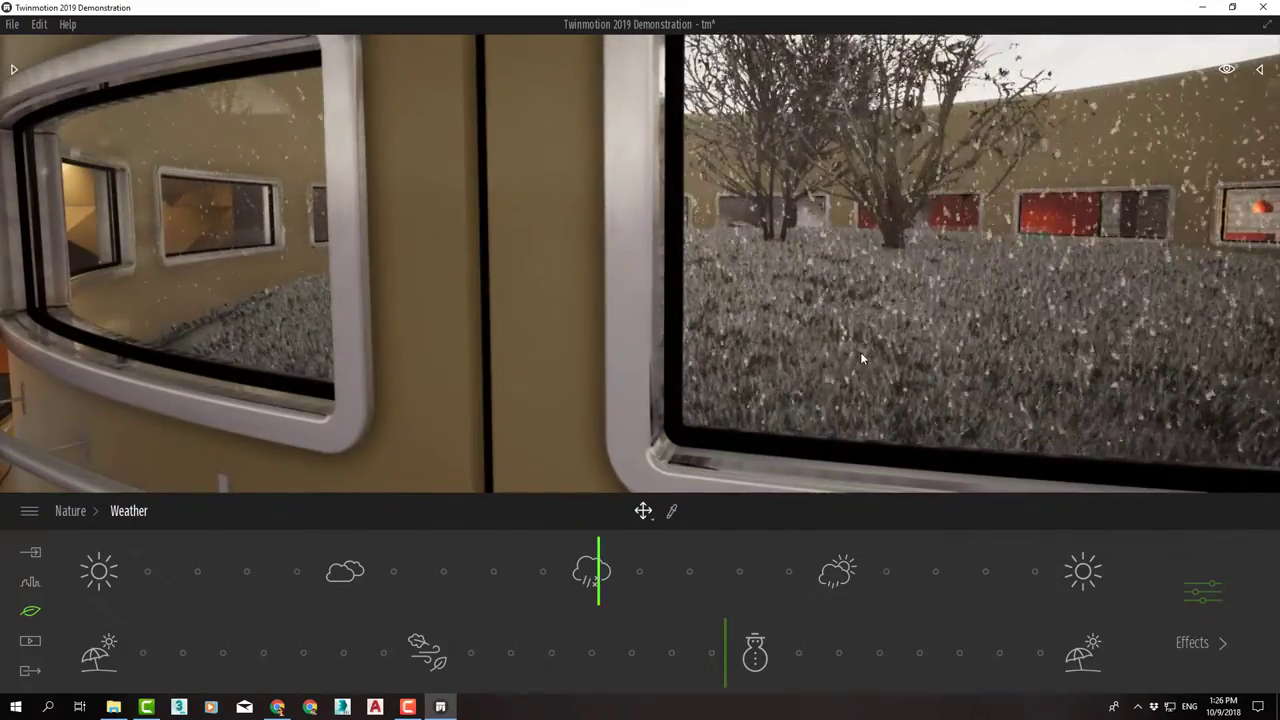
{"action": "middle_click_drag", "start_coordinate": [911, 284], "coordinate": [650, 284]}
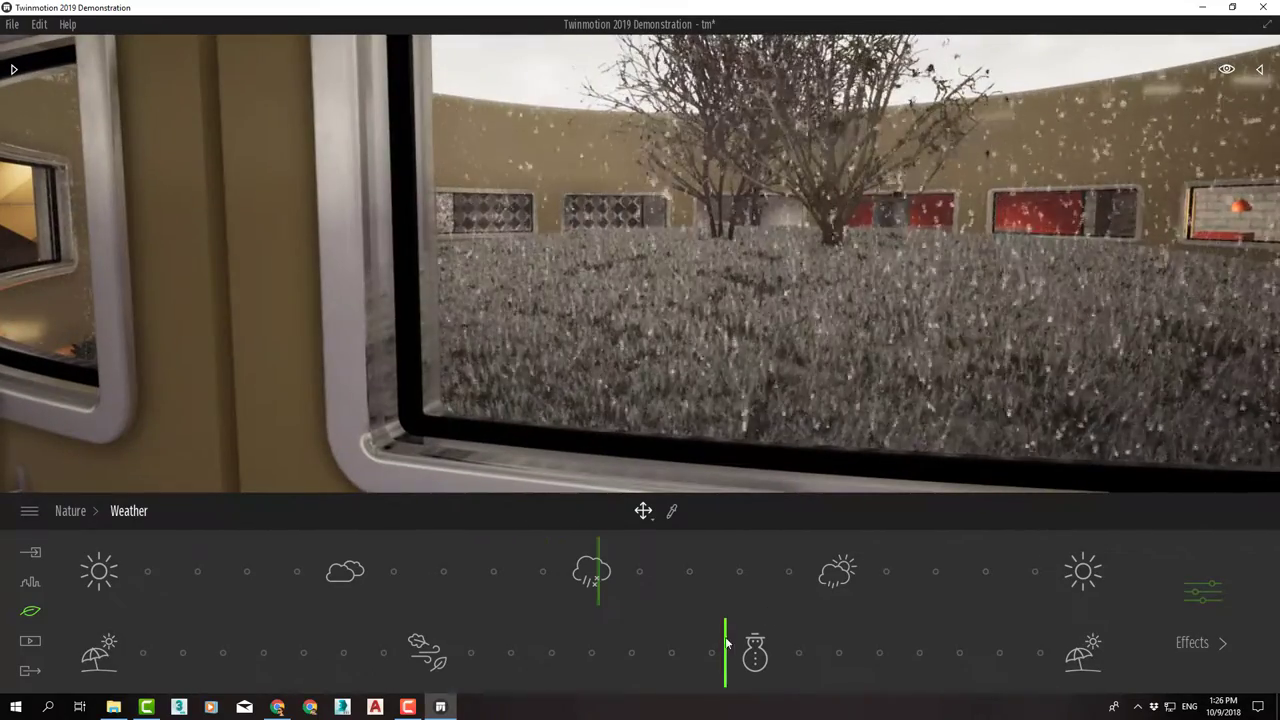
Return the season to summer and shift the weather through cloudy to sunny showers
{"action": "left_click_drag", "start_coordinate": [727, 643], "coordinate": [640, 658]}
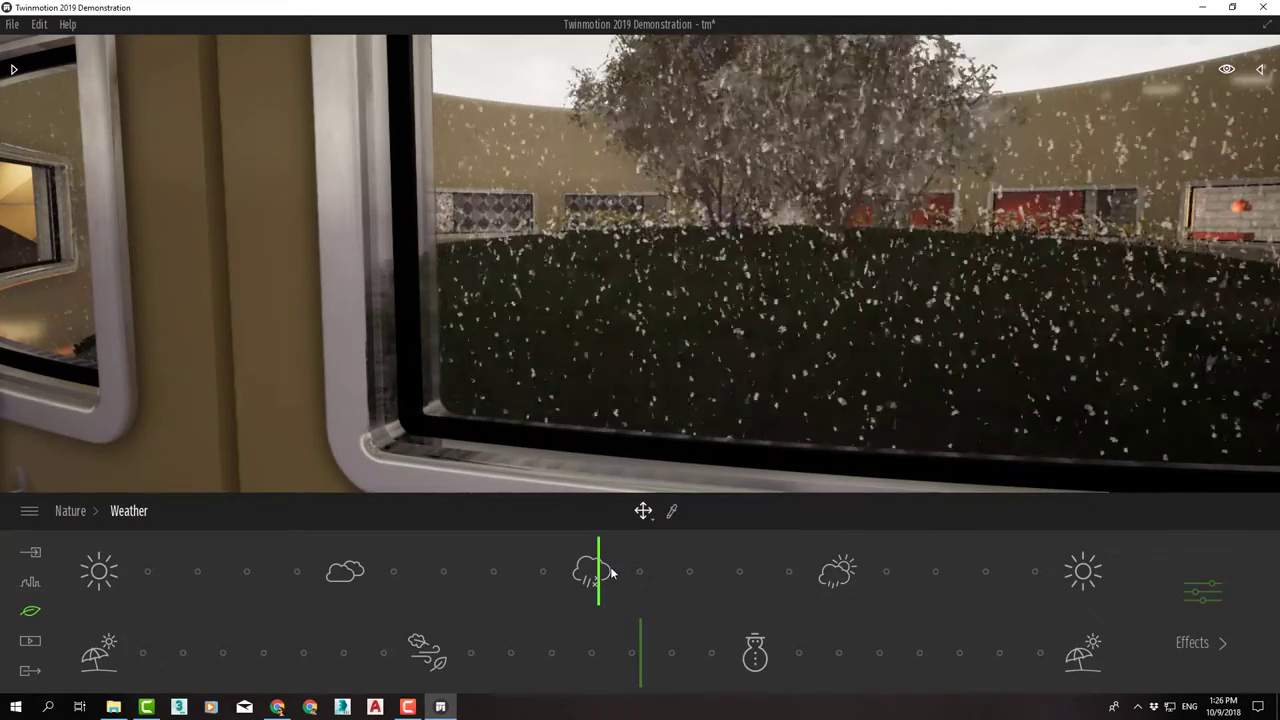
{"action": "left_click_drag", "start_coordinate": [460, 576], "coordinate": [362, 575]}
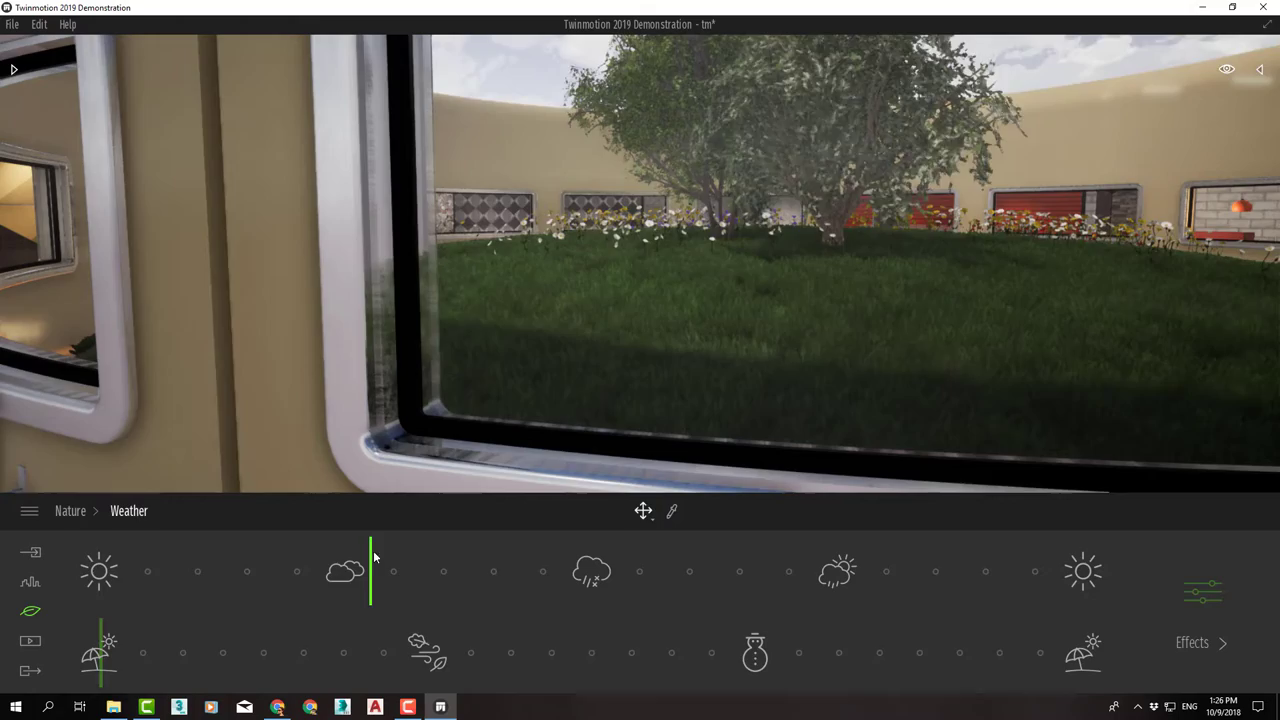
{"action": "mouse_move", "coordinate": [340, 565]}
{"action": "left_mouse_down"}
{"action": "mouse_move", "coordinate": [217, 571]}
{"action": "mouse_move", "coordinate": [754, 571]}
{"action": "left_mouse_up"}
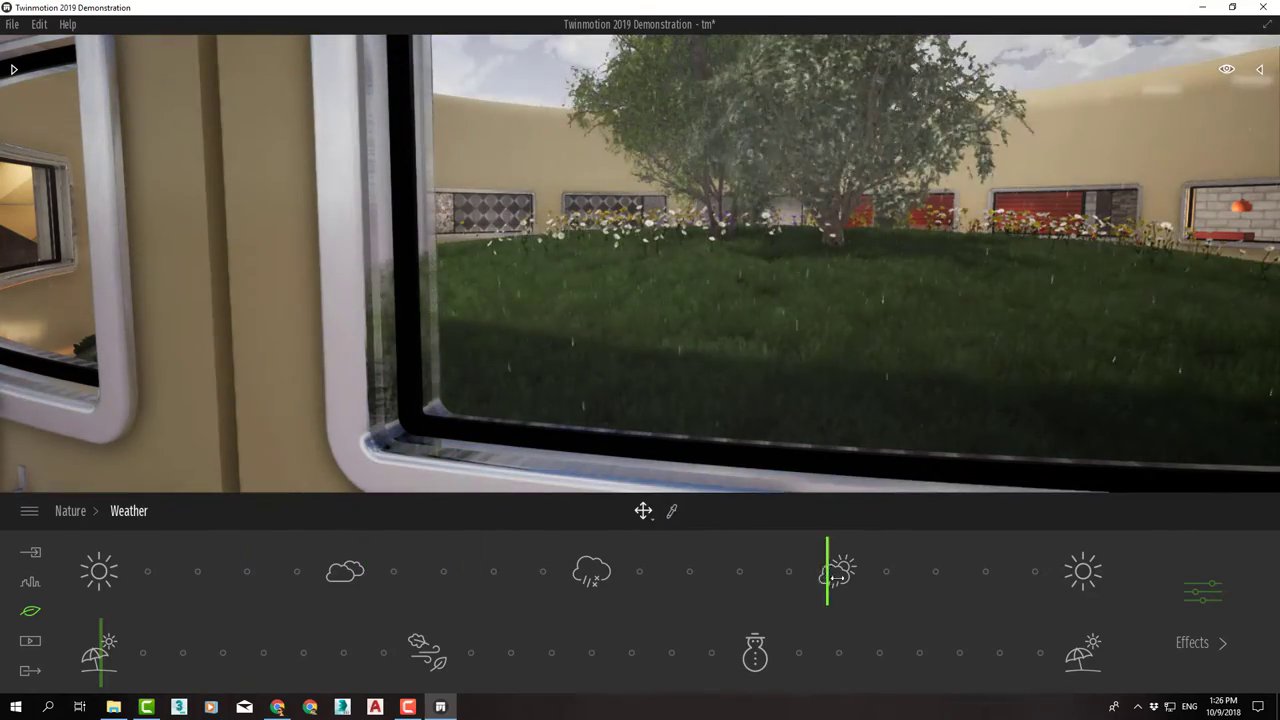
Shift the weather back through rain and clouds to nearly full sun, and return to the Nature settings
{"action": "left_click_drag", "start_coordinate": [839, 575], "coordinate": [662, 601]}
{"action": "left_click_drag", "start_coordinate": [551, 592], "coordinate": [116, 578]}
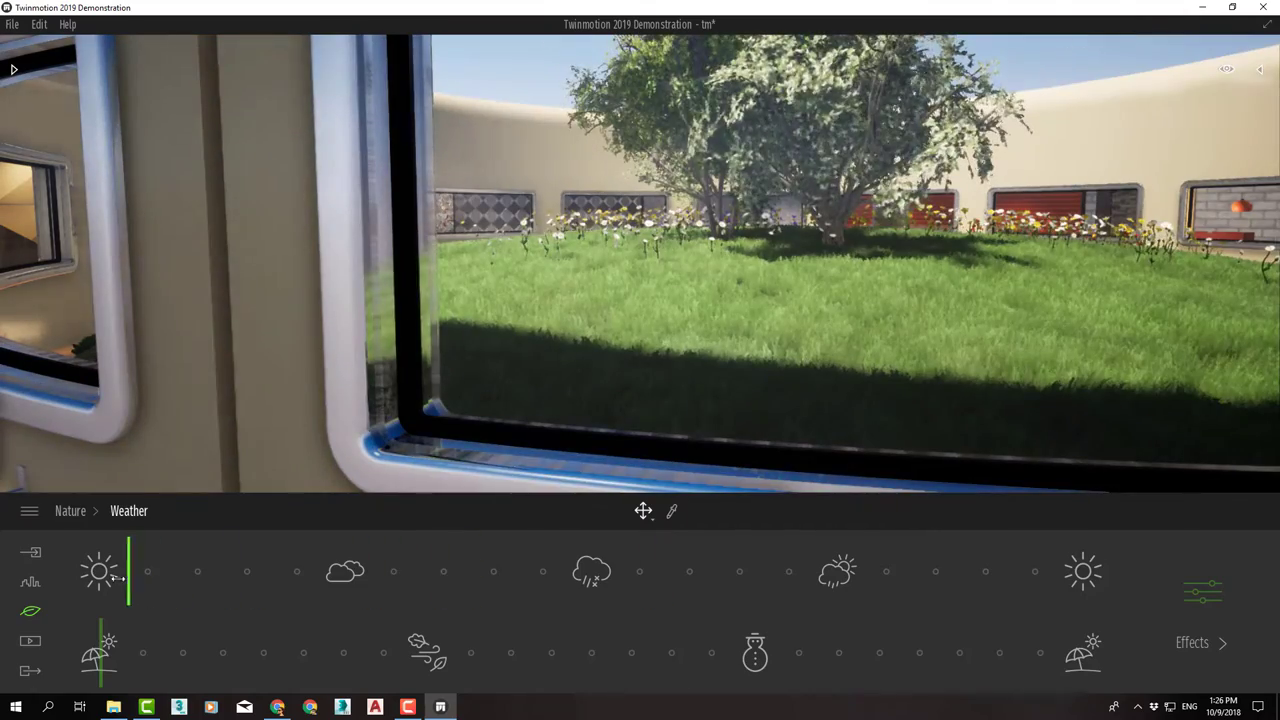
{"action": "left_click", "coordinate": [71, 513]}
Shift the day time through dusk at 18:05 to night at 23:39
{"action": "left_click", "coordinate": [1226, 68]}
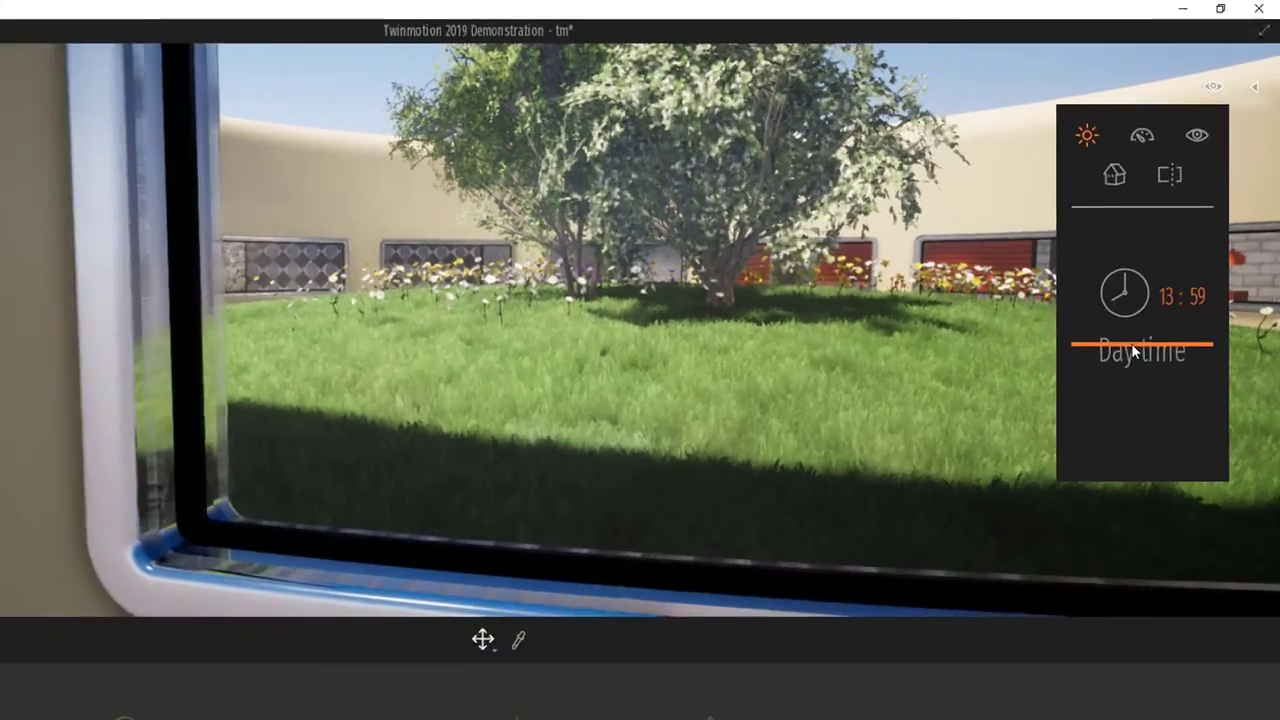
{"action": "left_click_drag", "start_coordinate": [1131, 343], "coordinate": [1121, 386]}
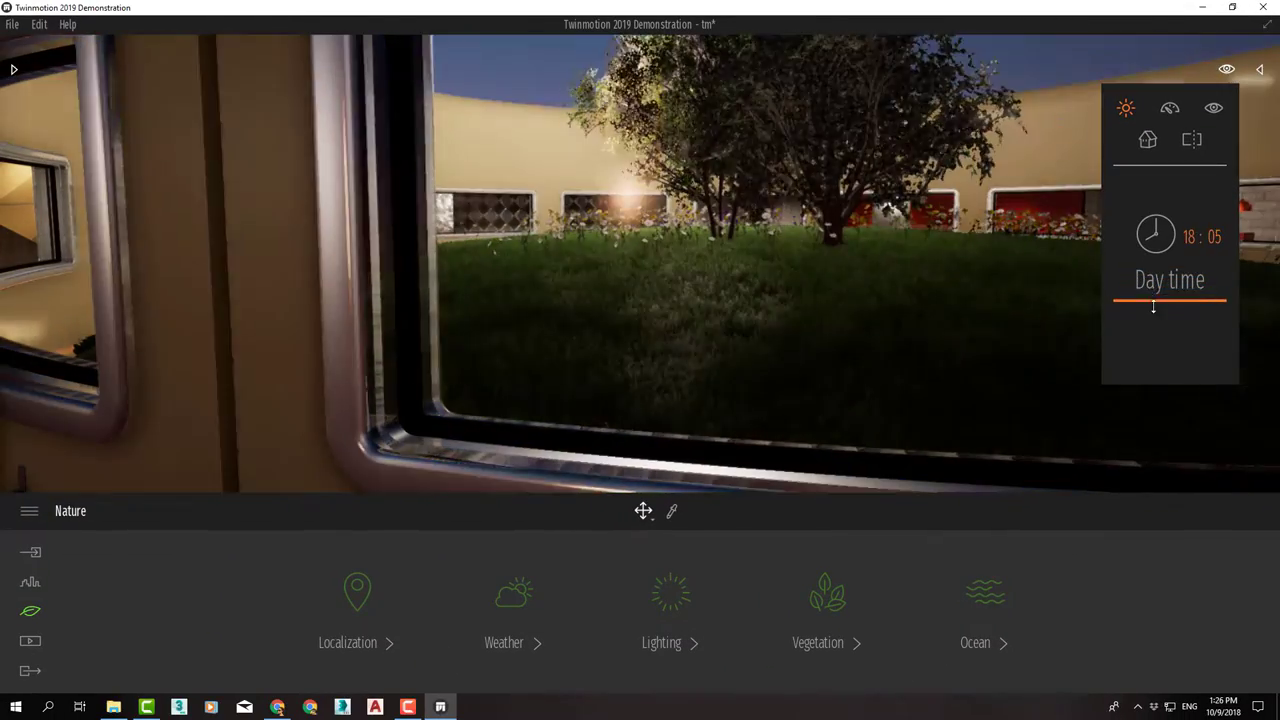
{"action": "left_click_drag", "start_coordinate": [1153, 307], "coordinate": [1153, 311]}
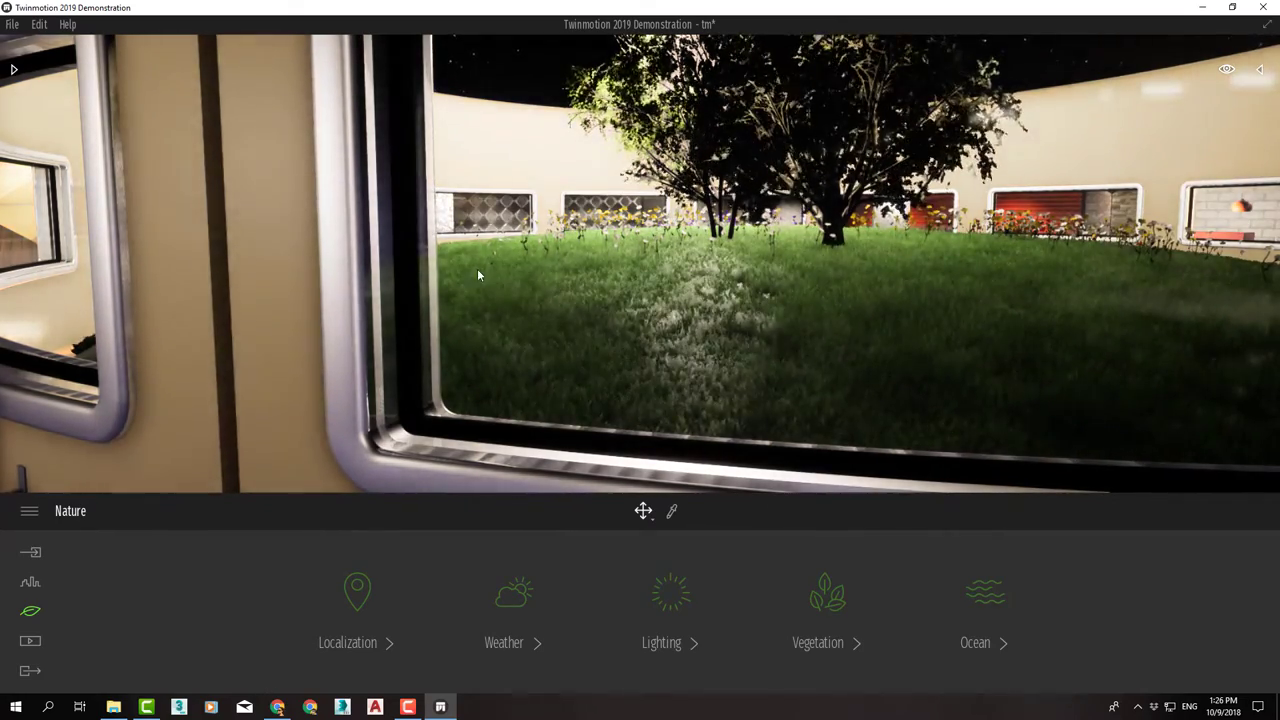
Examine the artificial lighting and night sky around the courtyard from the lawn, from inside the building and from above
{"action": "scroll", "coordinate": [418, 282], "scroll_direction": "down", "scroll_amount": 5}
{"action": "scroll", "coordinate": [771, 246], "scroll_direction": "up", "scroll_amount": 5}
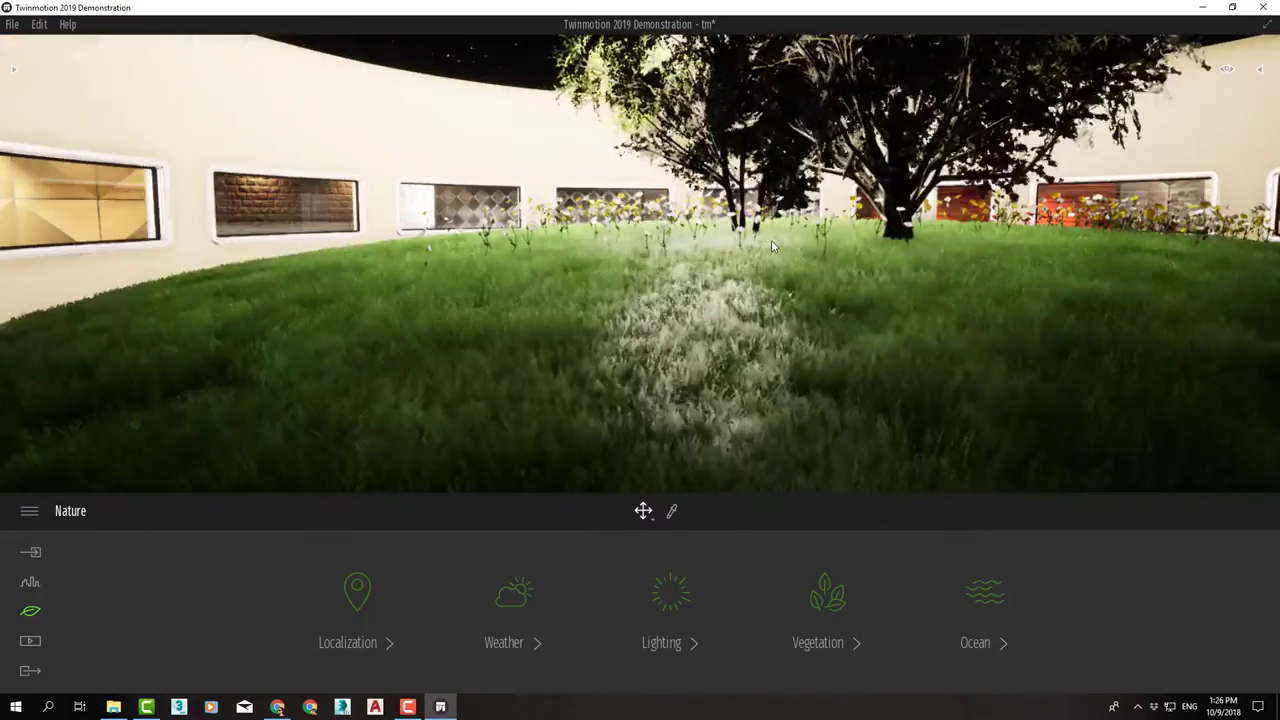
{"action": "scroll", "coordinate": [771, 246], "scroll_direction": "down", "scroll_amount": 4}
{"action": "middle_click_drag", "start_coordinate": [771, 246], "coordinate": [841, 218]}
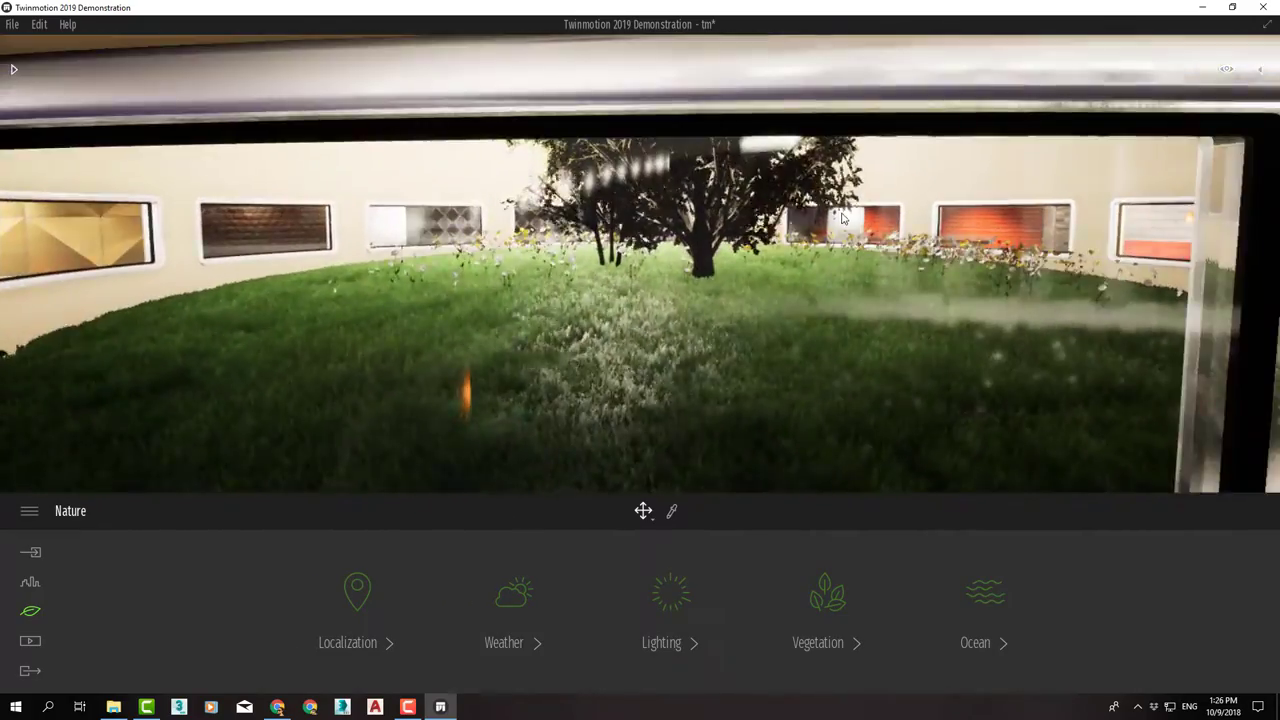
{"action": "scroll", "coordinate": [842, 218], "scroll_direction": "up", "scroll_amount": 4}
{"action": "right_click_drag", "start_coordinate": [842, 218], "coordinate": [760, 204]}
{"action": "scroll", "coordinate": [760, 204], "scroll_direction": "down", "scroll_amount": 6}
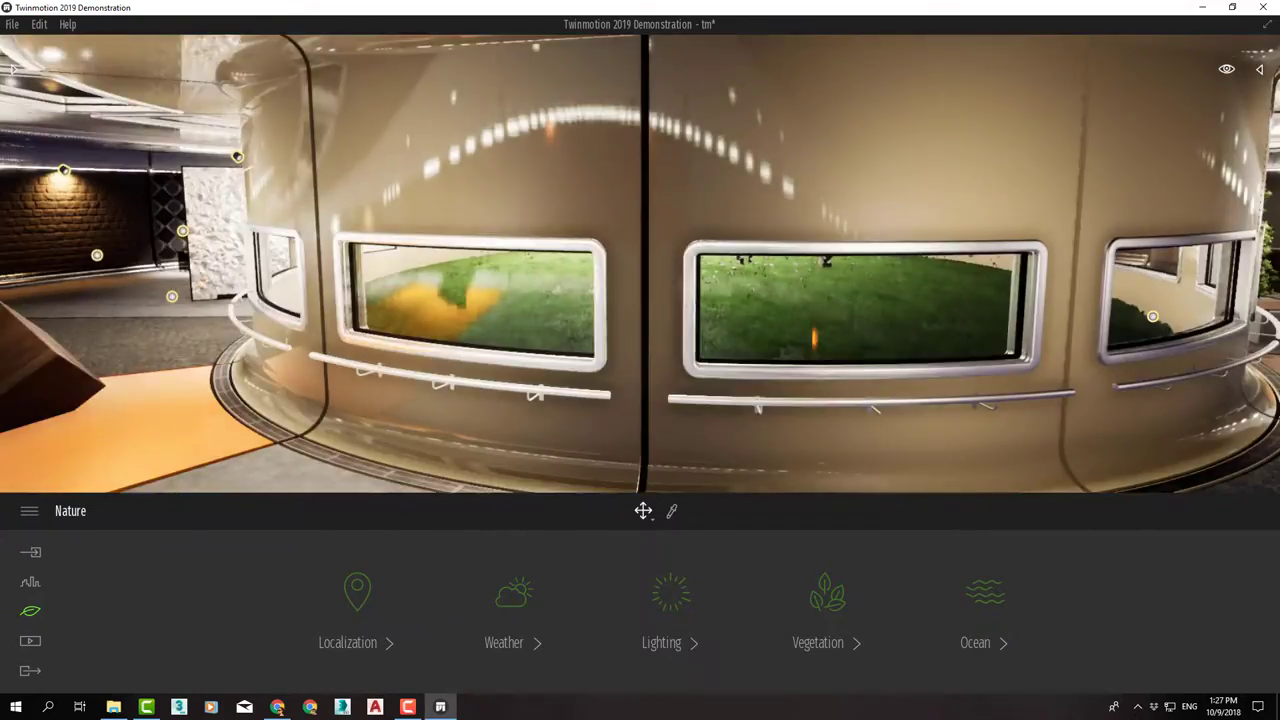
{"action": "scroll", "coordinate": [708, 218], "scroll_direction": "up", "scroll_amount": 6}
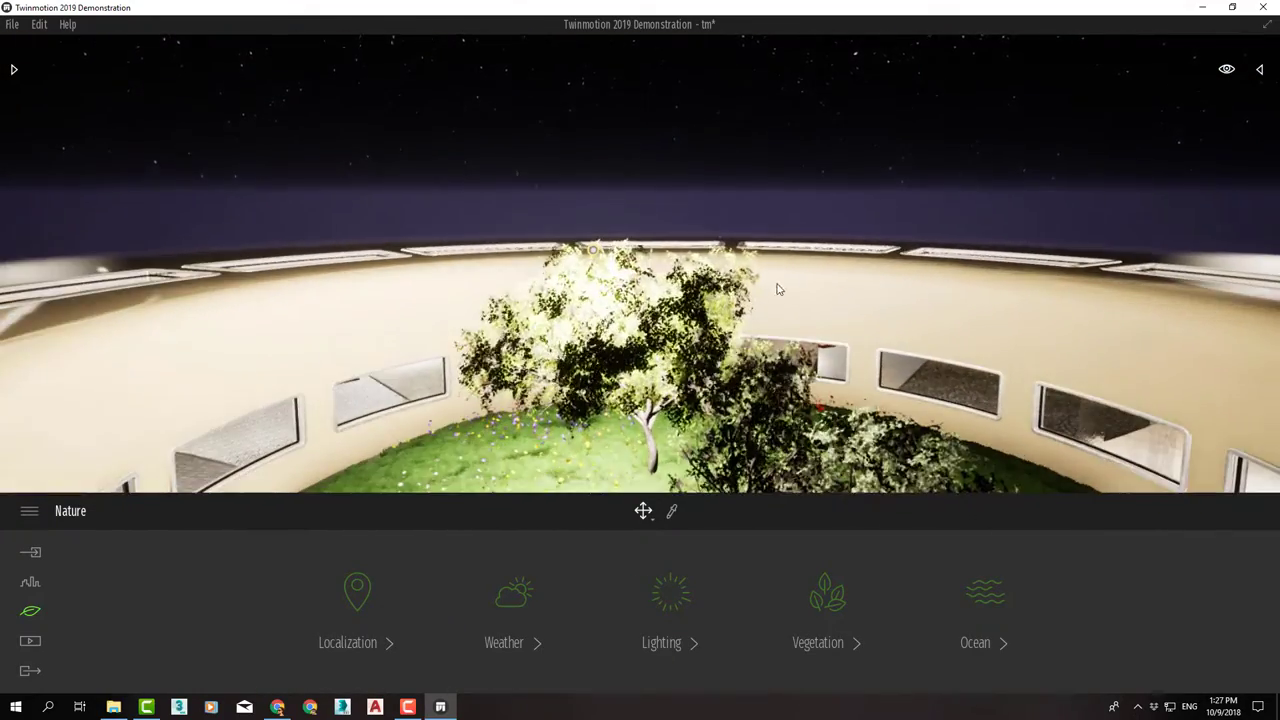
{"action": "right_click_drag", "start_coordinate": [780, 289], "coordinate": [745, 275]}
{"action": "scroll", "coordinate": [741, 197], "scroll_direction": "down", "scroll_amount": 5}
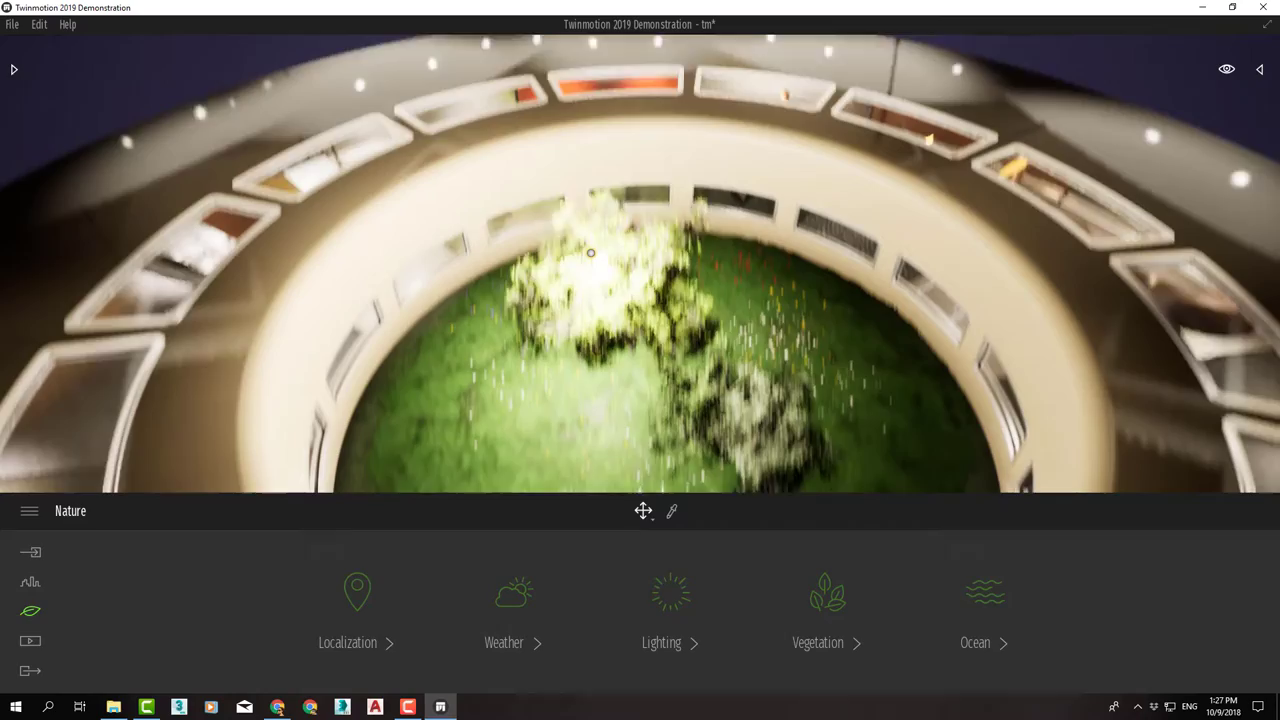
Set the day time to 17:07 and examine the courtyard in the low evening light from above and at ground level
{"action": "left_click", "coordinate": [1227, 70]}
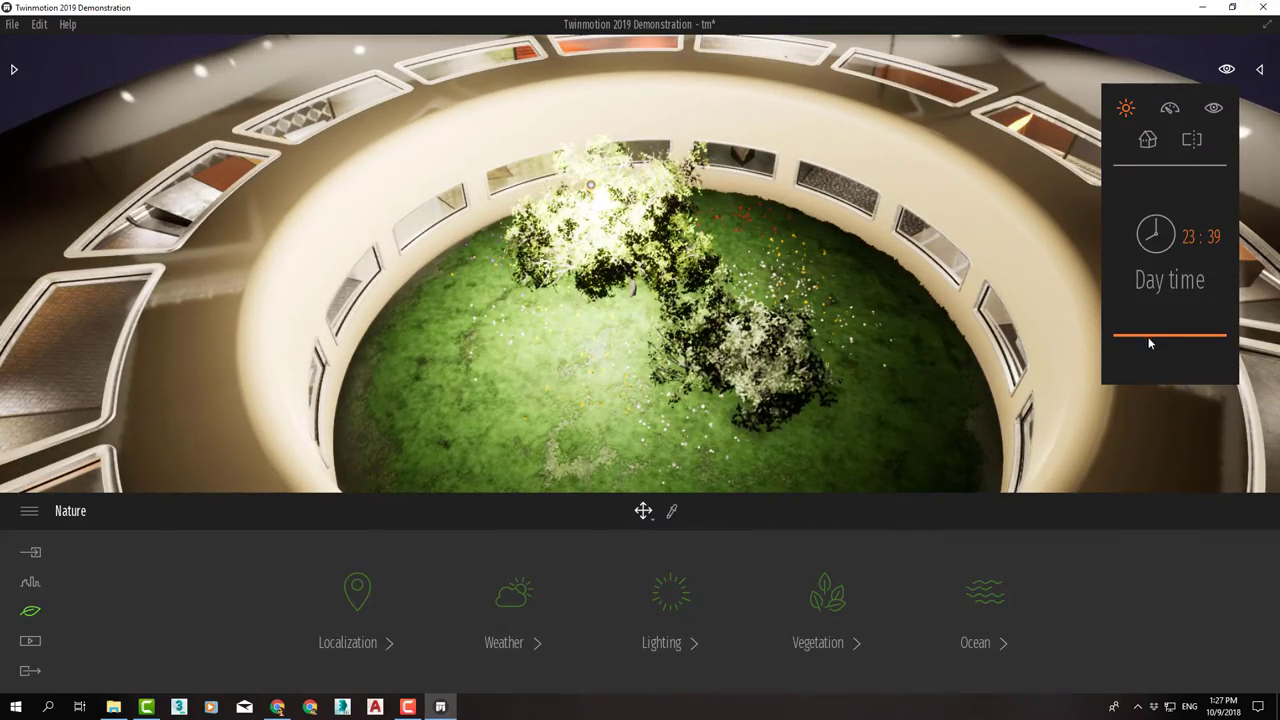
{"action": "left_click_drag", "start_coordinate": [1139, 334], "coordinate": [1149, 293]}
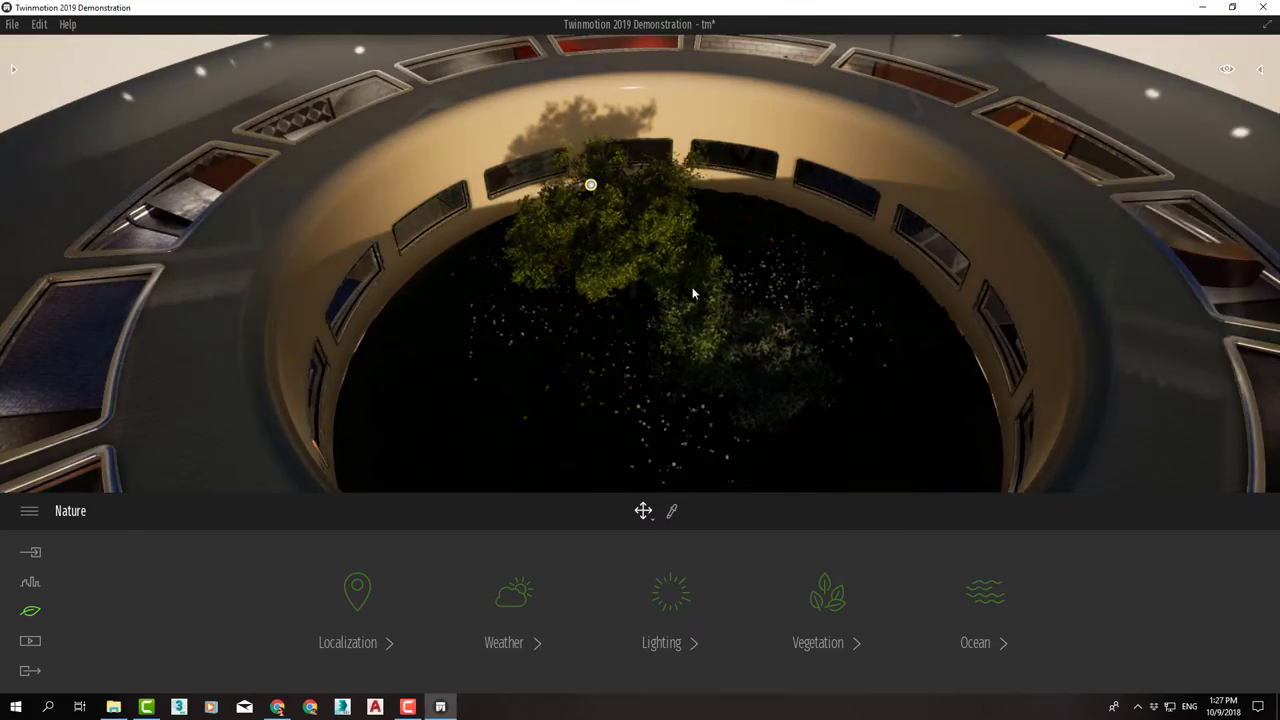
{"action": "scroll", "coordinate": [692, 290], "scroll_direction": "up", "scroll_amount": 5}
{"action": "mouse_move", "coordinate": [557, 315]}
{"action": "right_mouse_down"}
{"action": "mouse_move", "coordinate": [645, 220]}
{"action": "mouse_move", "coordinate": [562, 314]}
{"action": "right_mouse_up"}
{"action": "scroll", "coordinate": [575, 319], "scroll_direction": "up", "scroll_amount": 5}
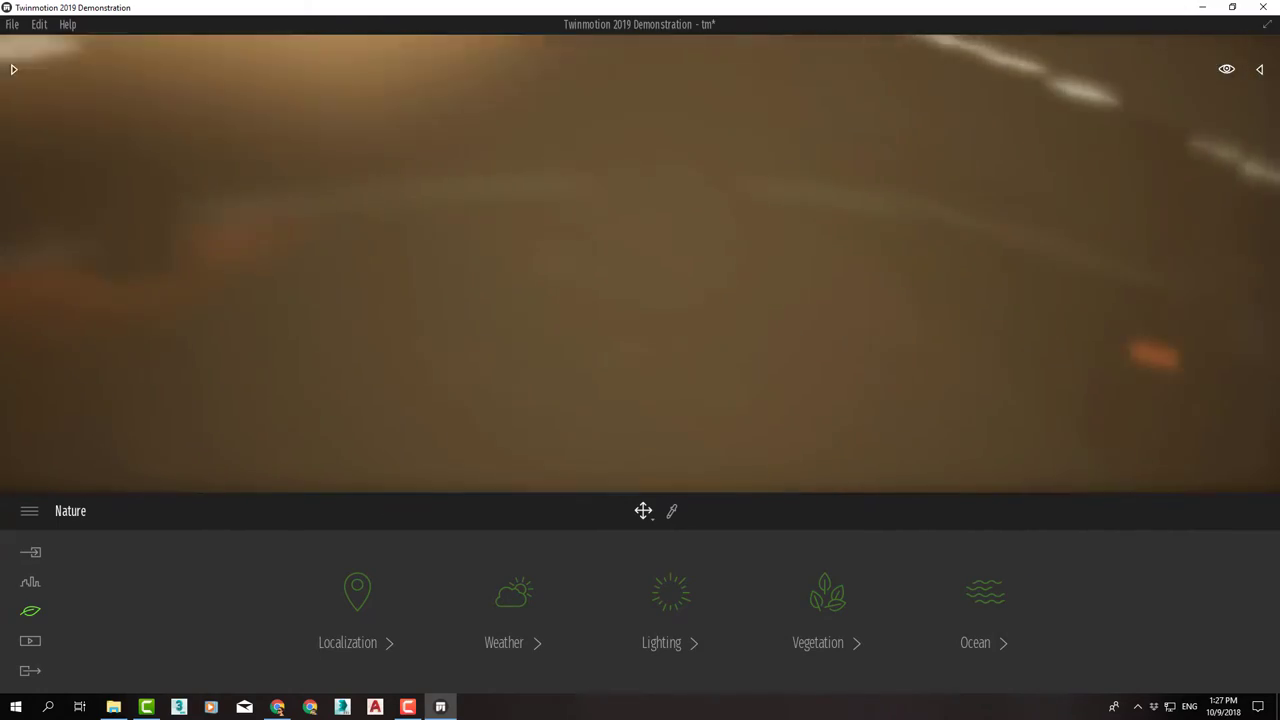
{"action": "scroll", "coordinate": [488, 158], "scroll_direction": "up", "scroll_amount": 3}
{"action": "scroll", "coordinate": [488, 158], "scroll_direction": "down", "scroll_amount": 3}
{"action": "scroll", "coordinate": [1145, 166], "scroll_direction": "up", "scroll_amount": 3}
Move the day time back to bright daylight and show the whole ring-shaped building with its courtyard from above
{"action": "mouse_move", "coordinate": [1226, 70]}
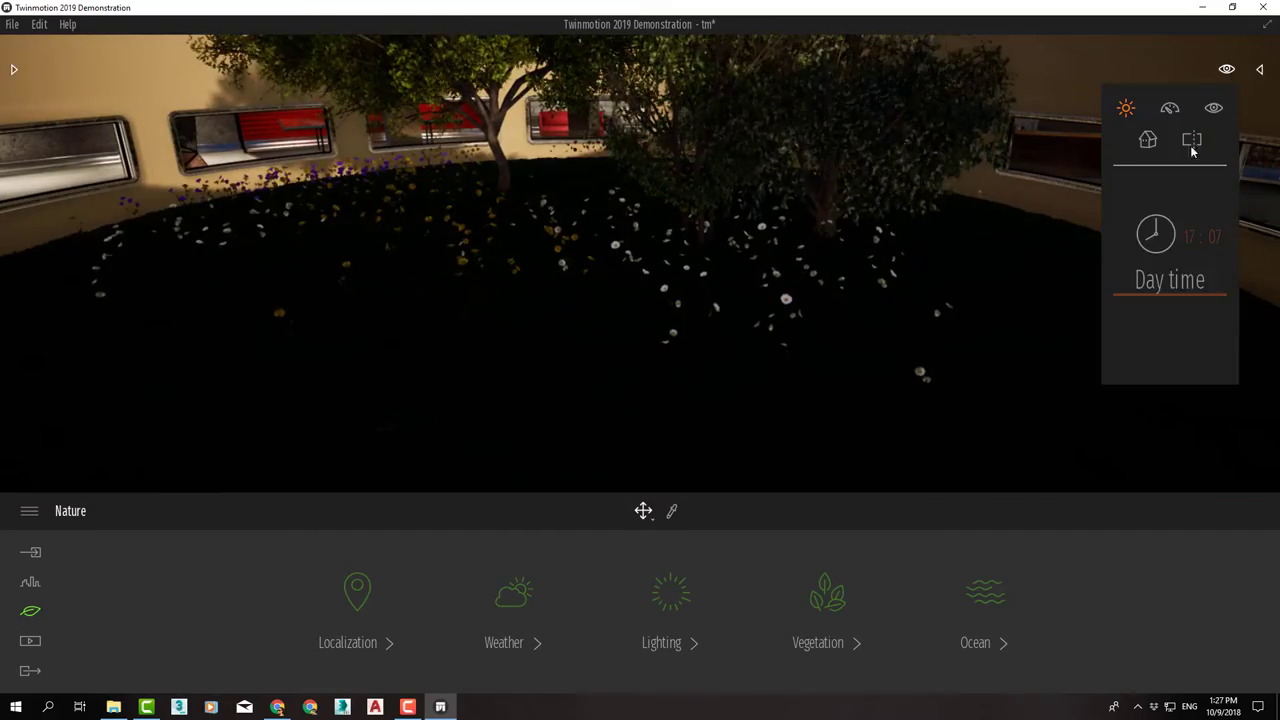
{"action": "left_click_drag", "start_coordinate": [1156, 298], "coordinate": [1131, 255]}
{"action": "scroll", "coordinate": [790, 346], "scroll_direction": "down", "scroll_amount": 10}
{"action": "middle_click_drag", "start_coordinate": [735, 320], "coordinate": [685, 117]}
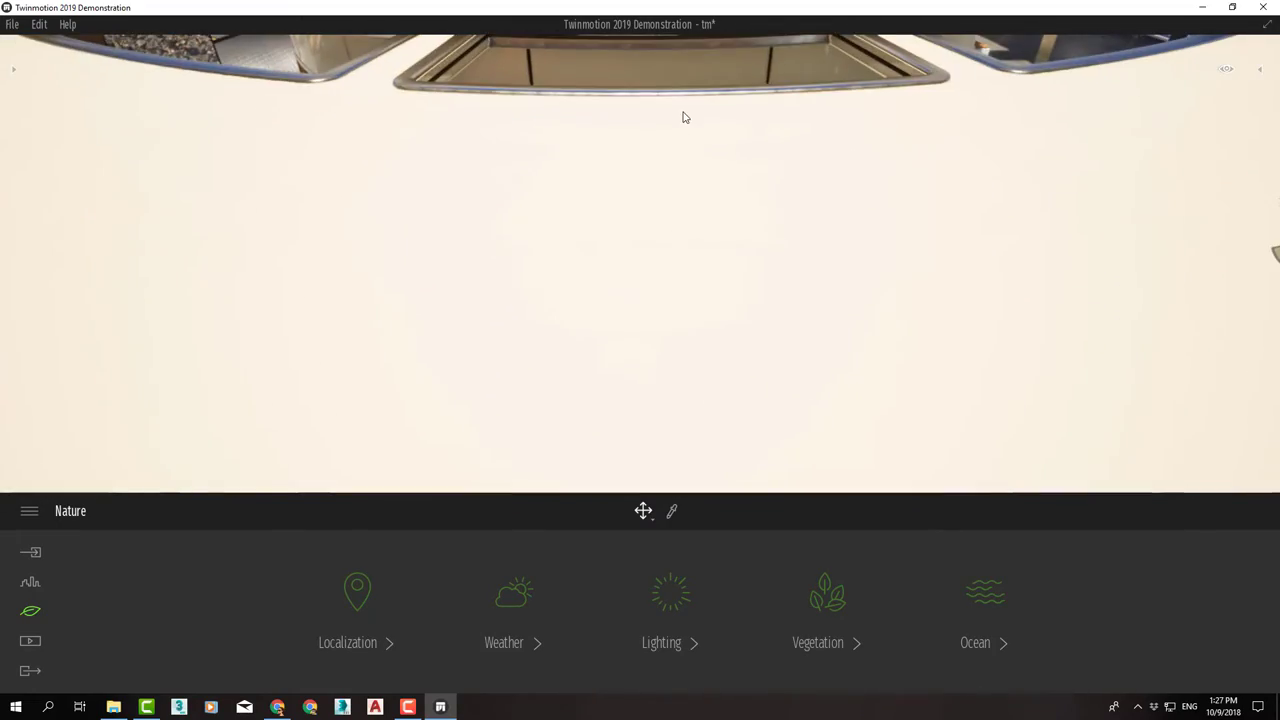
{"action": "scroll", "coordinate": [710, 95], "scroll_direction": "down", "scroll_amount": 10}
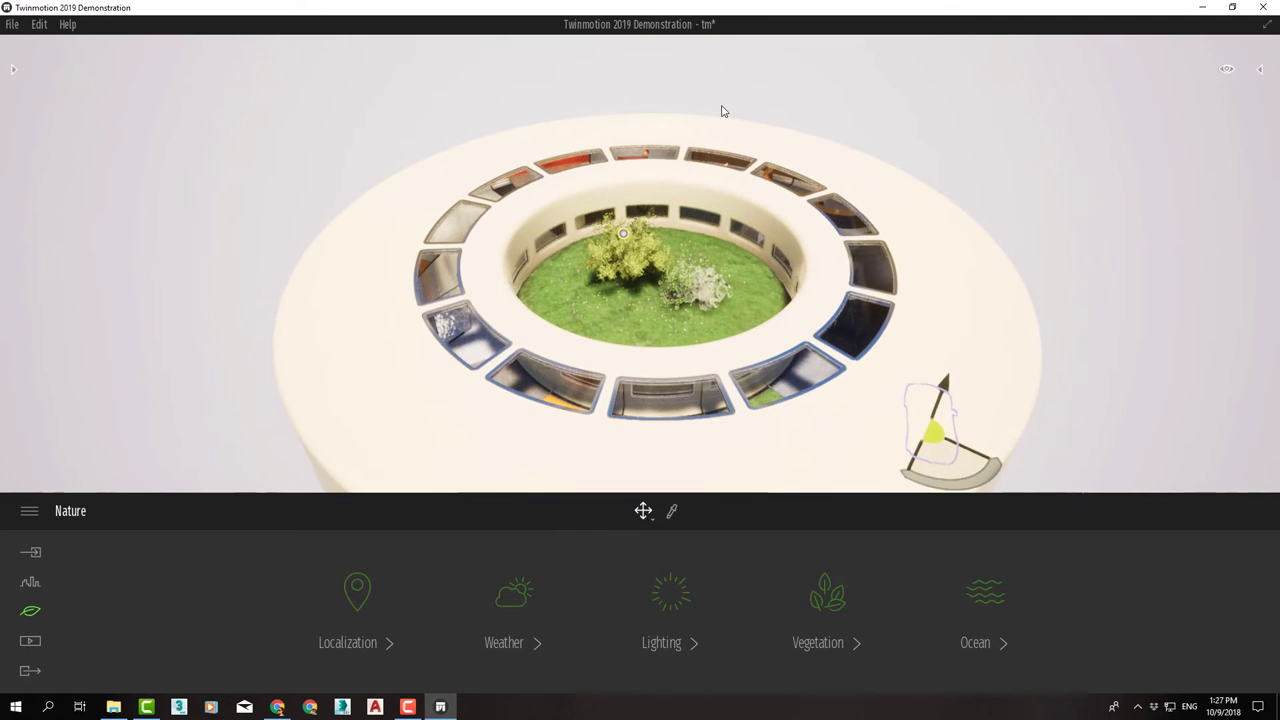